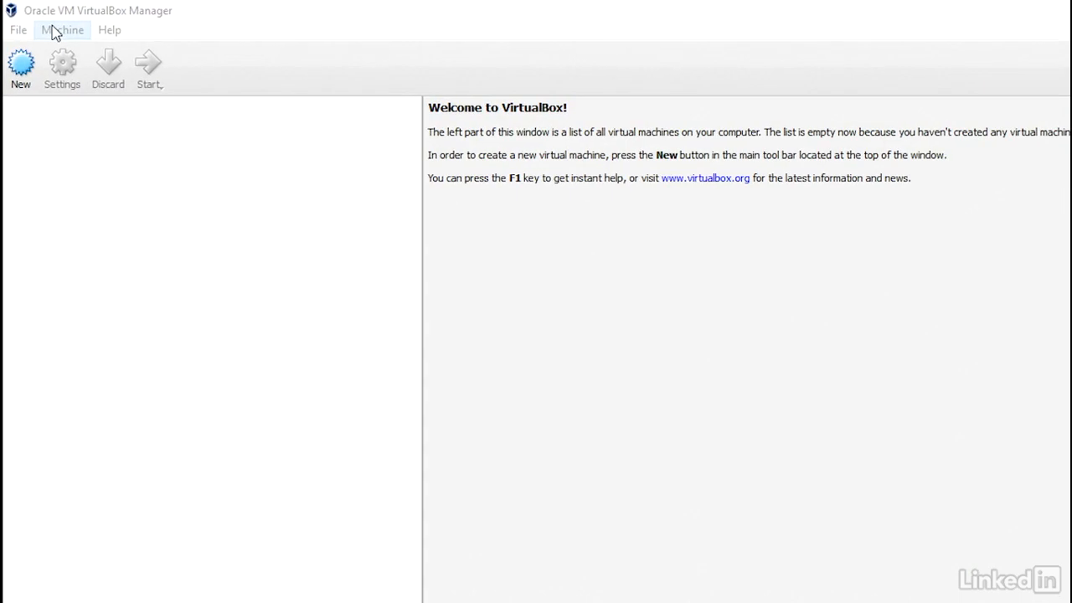
# Create a new virtual machine named Debian as Linux, Debian (64-bit), with 768 MB of memory
pyautogui.click(55, 31)
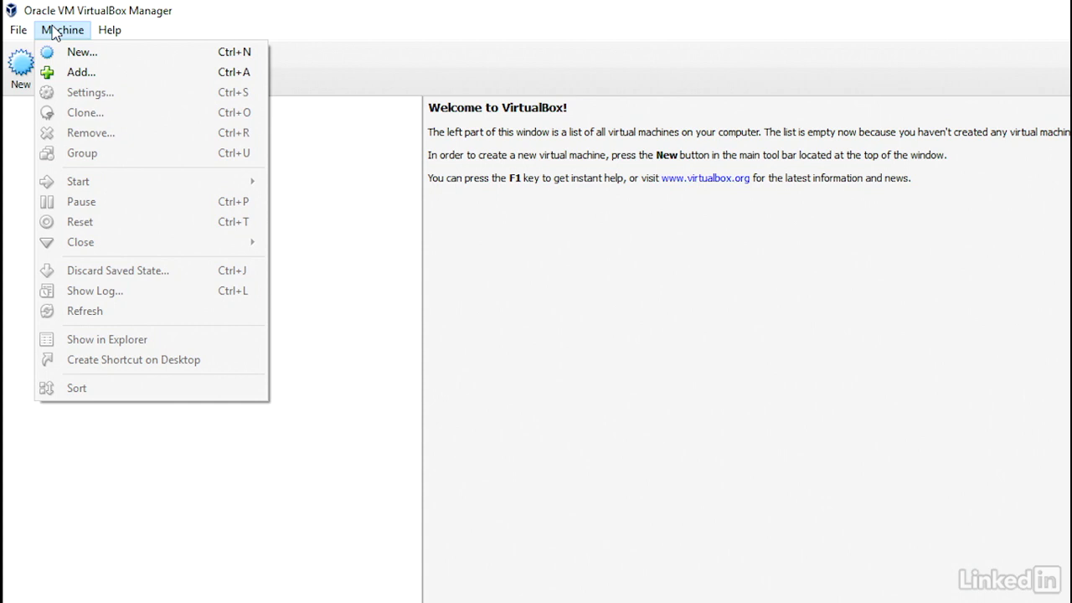
pyautogui.click(51, 32)
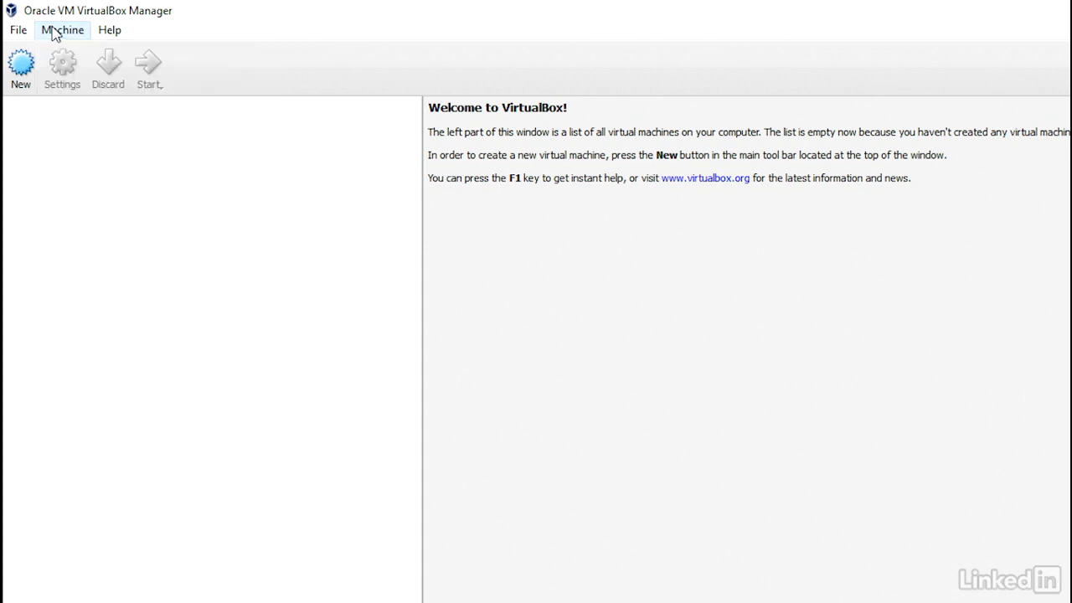
pyautogui.click(18, 74)
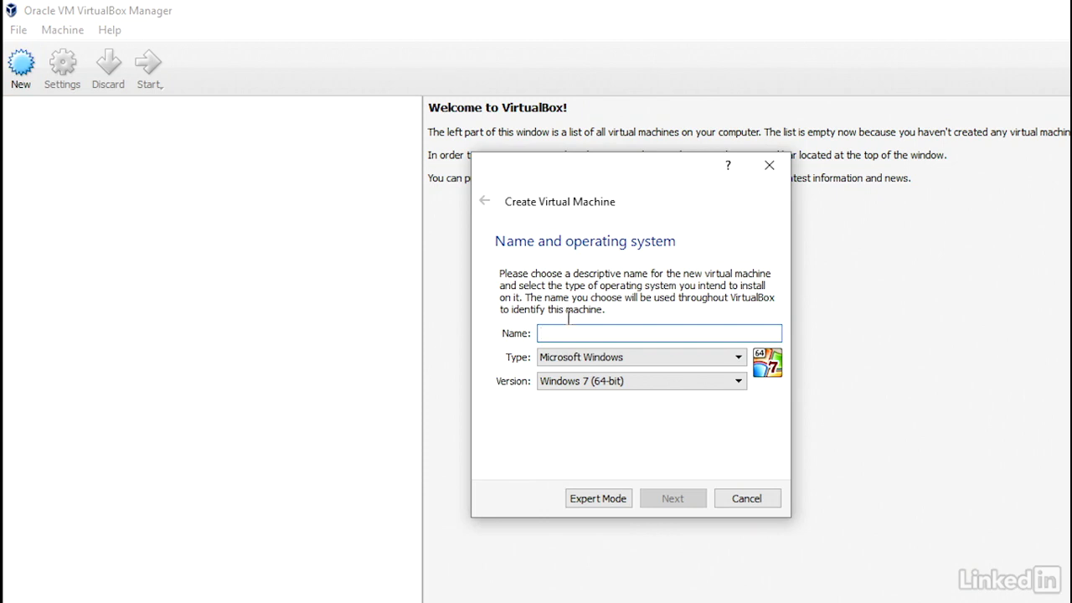
pyautogui.write('De')
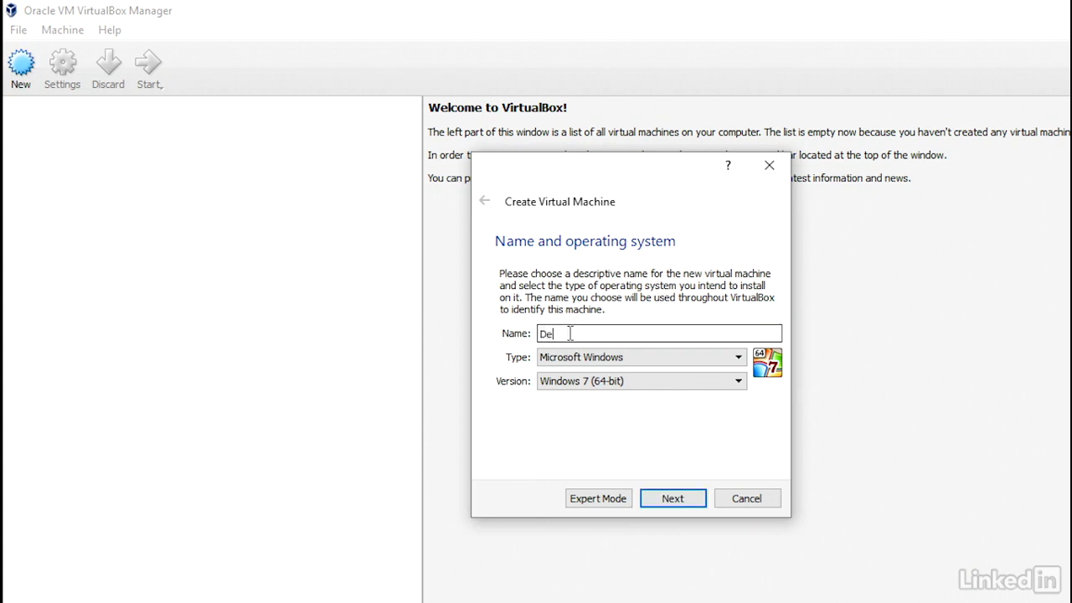
pyautogui.write('bian')
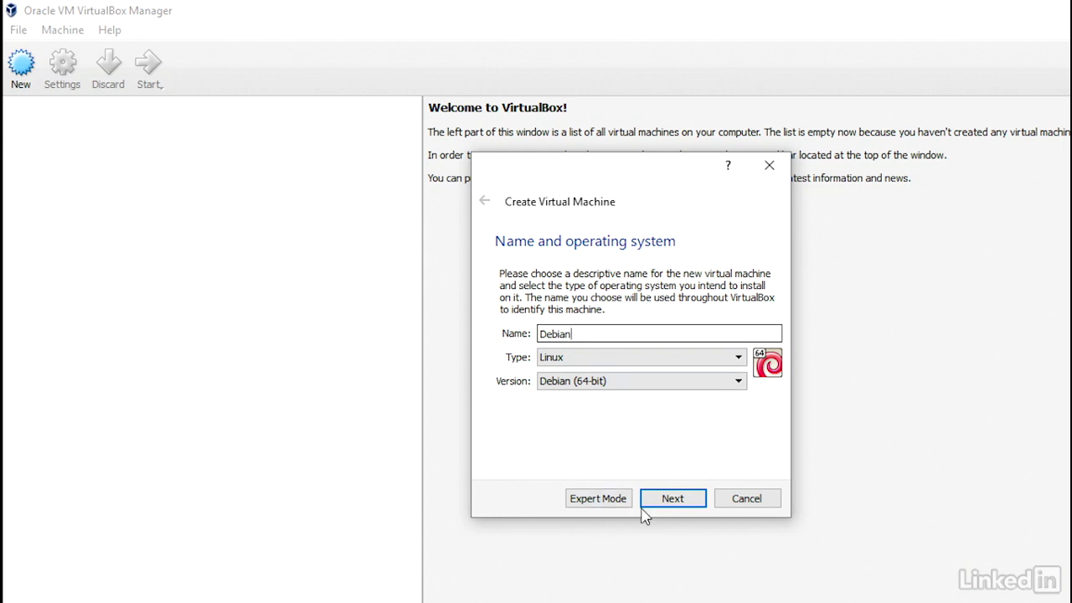
pyautogui.click(672, 505)
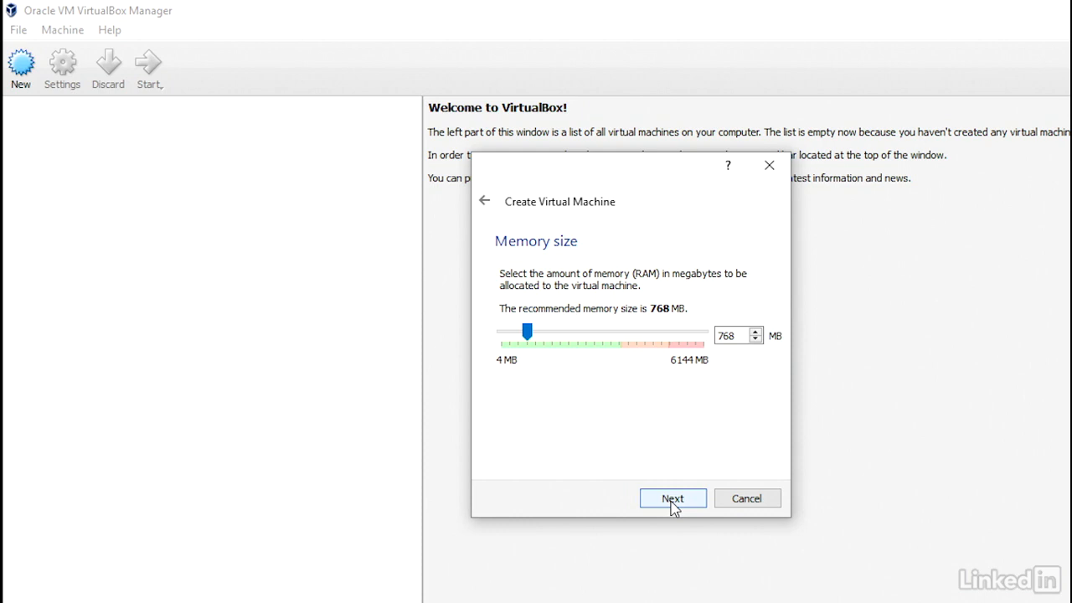
pyautogui.click(671, 501)
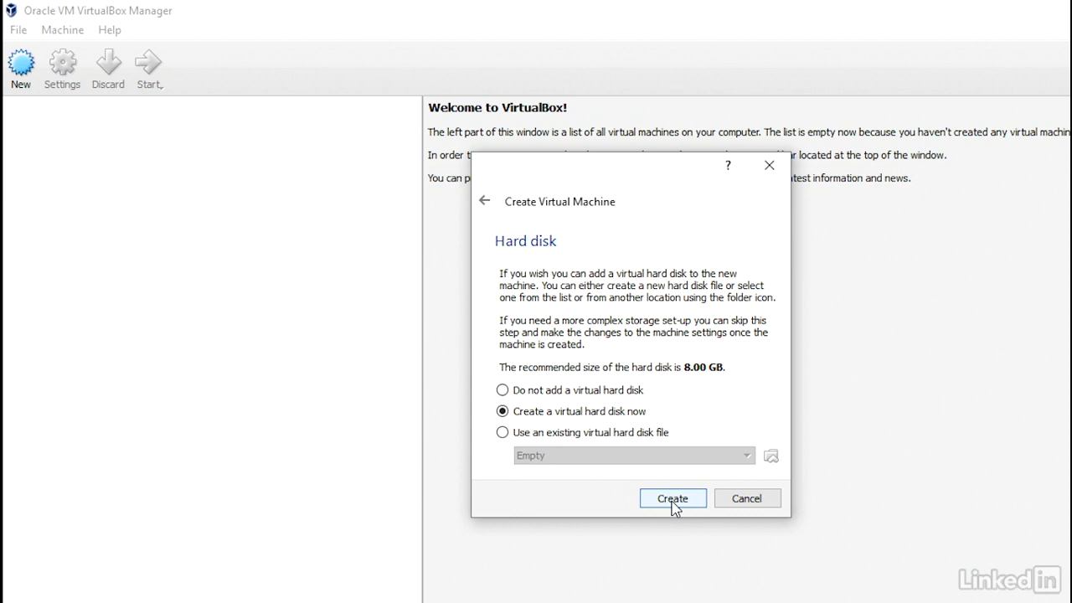
# Create a dynamically allocated VDI virtual hard disk named Debian with a size of 8.00 GB
pyautogui.click(672, 500)
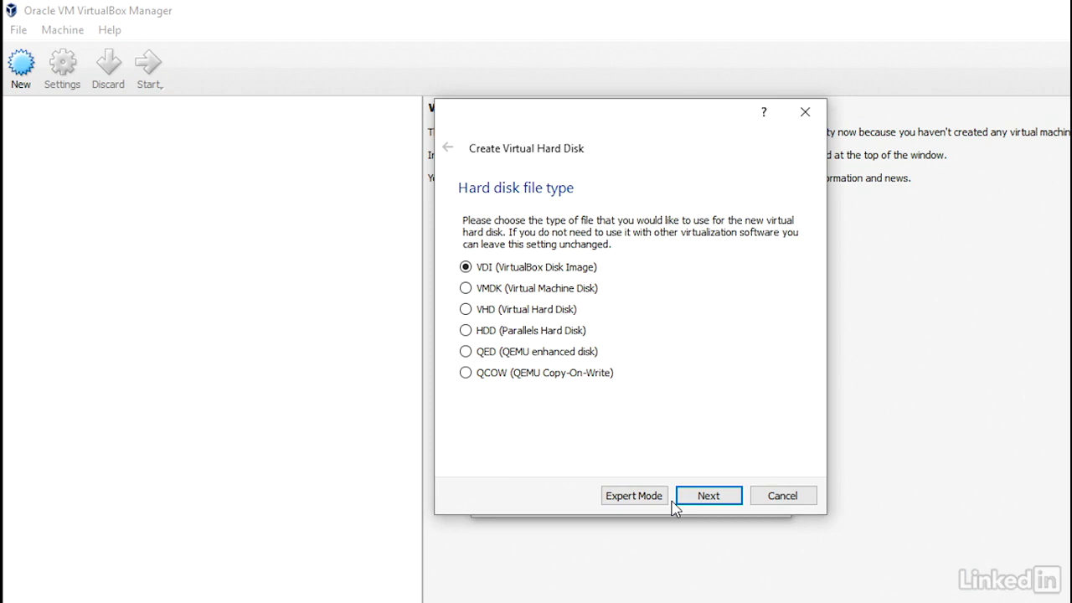
pyautogui.click(706, 497)
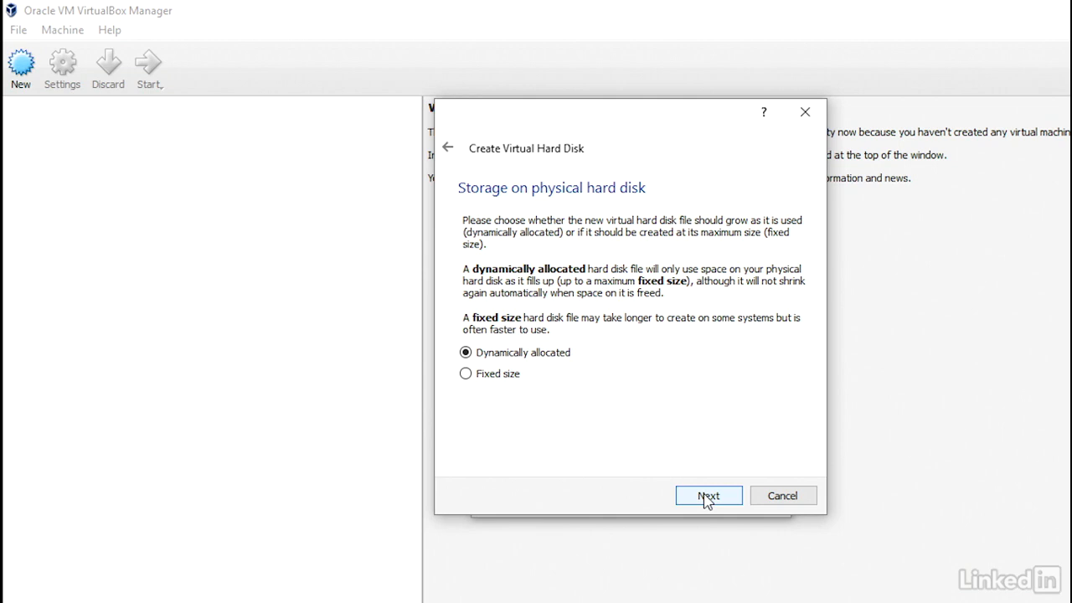
pyautogui.click(706, 496)
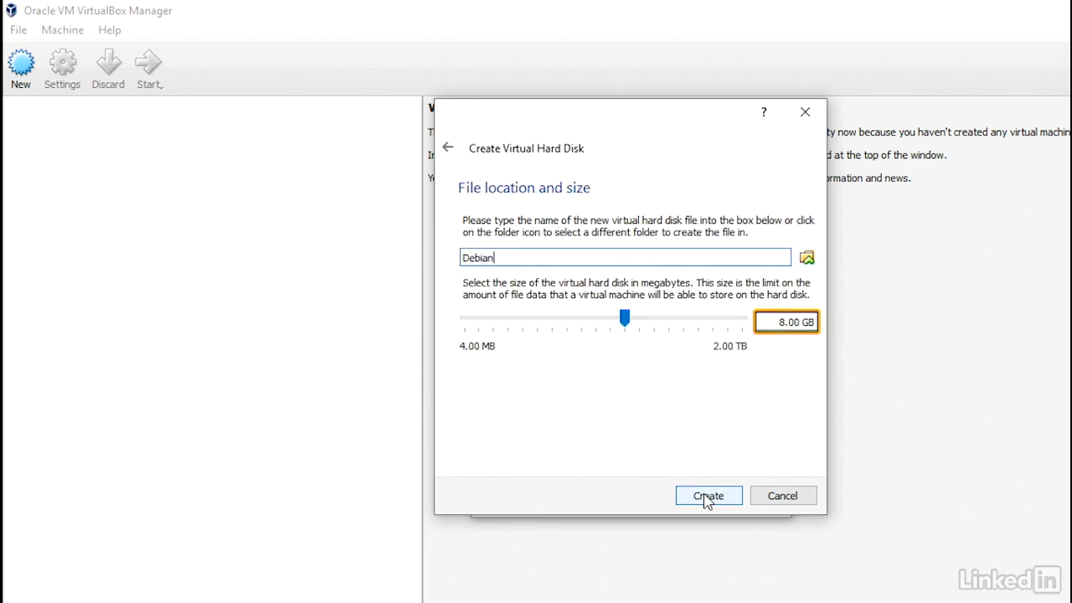
pyautogui.click(705, 497)
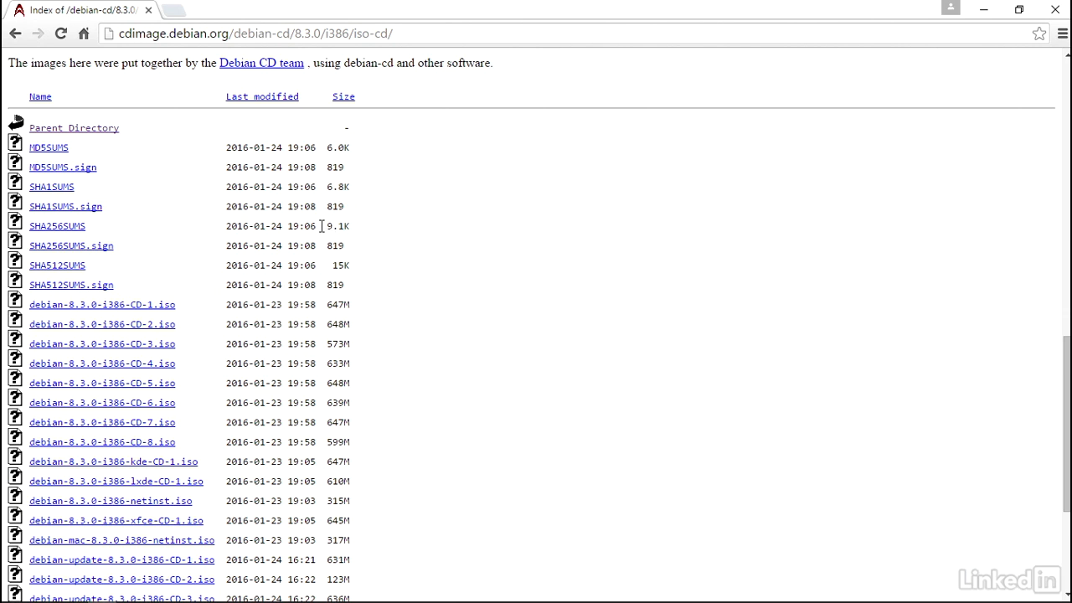
# Download debian-8.3.0-i386-CD-1.iso from the Debian image site and attach it from Downloads to the Debian machine's empty IDE optical drive in VirtualBox
pyautogui.click(106, 309)
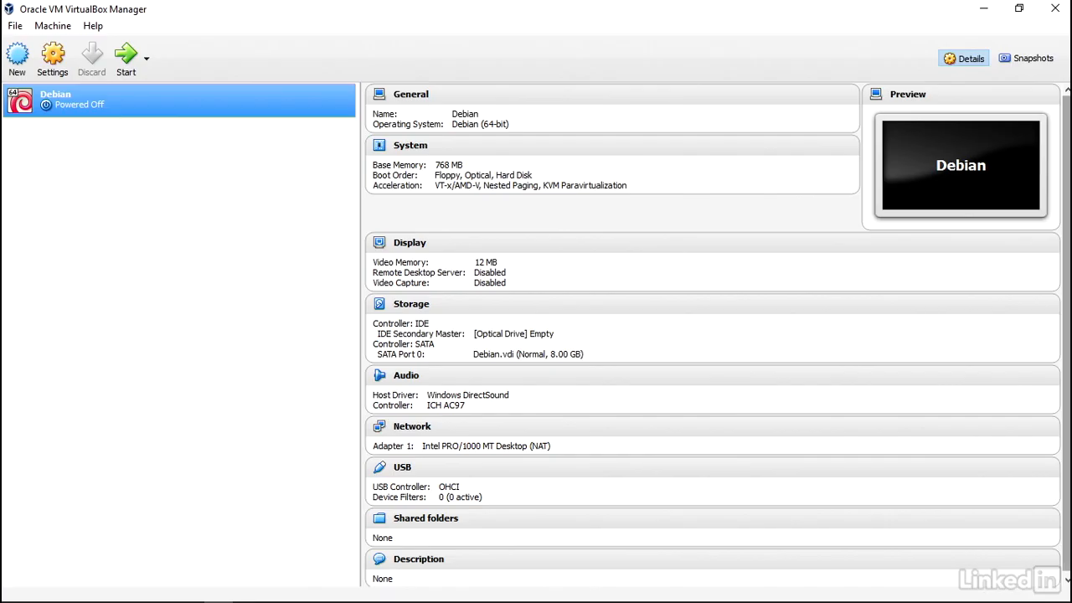
pyautogui.click(418, 304)
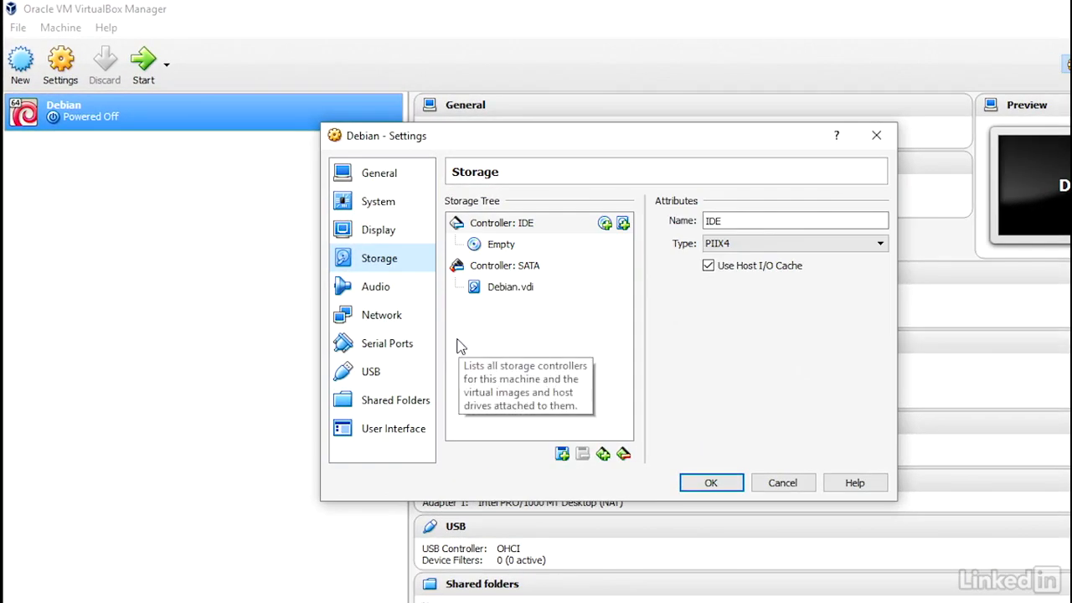
pyautogui.click(501, 245)
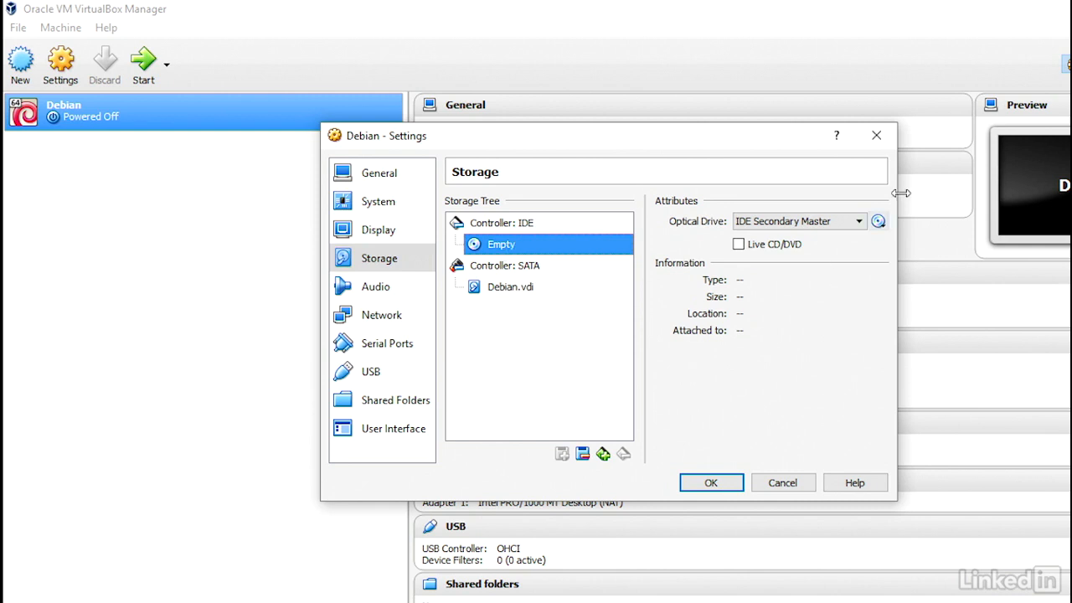
pyautogui.click(877, 222)
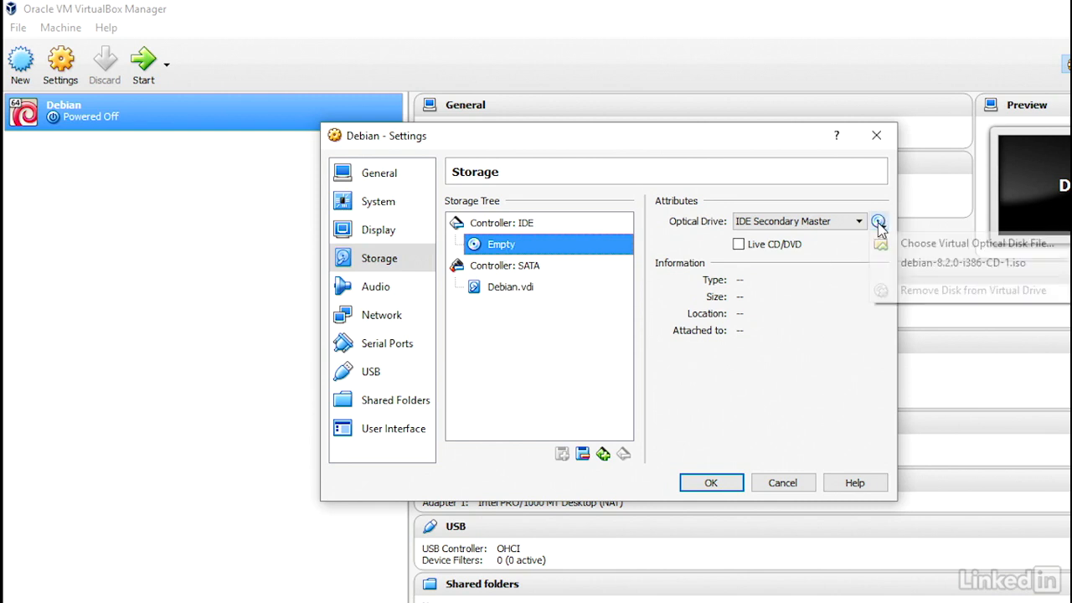
pyautogui.click(915, 250)
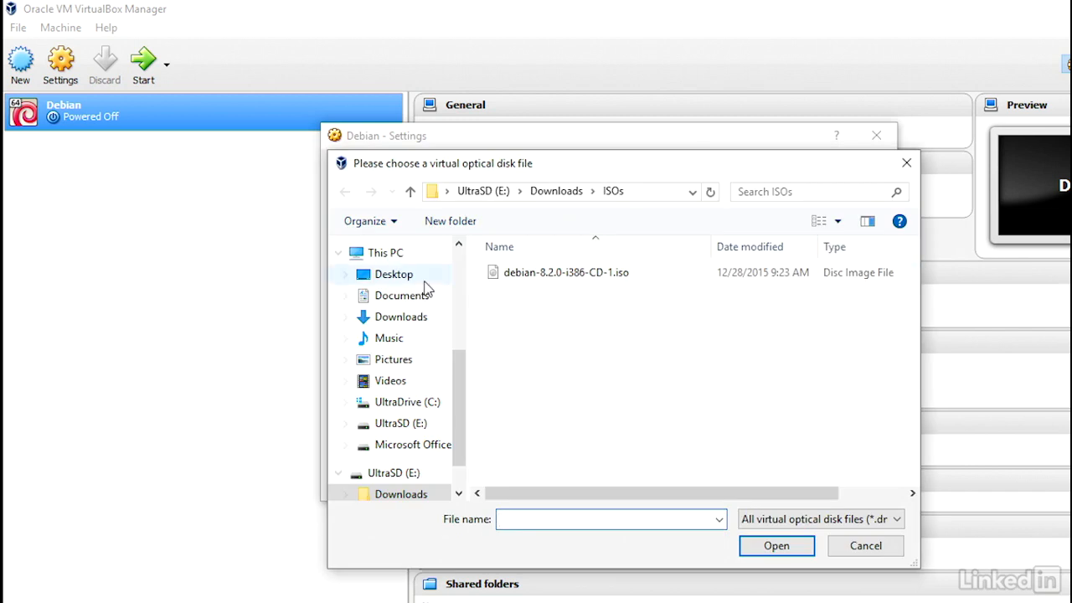
pyautogui.click(401, 318)
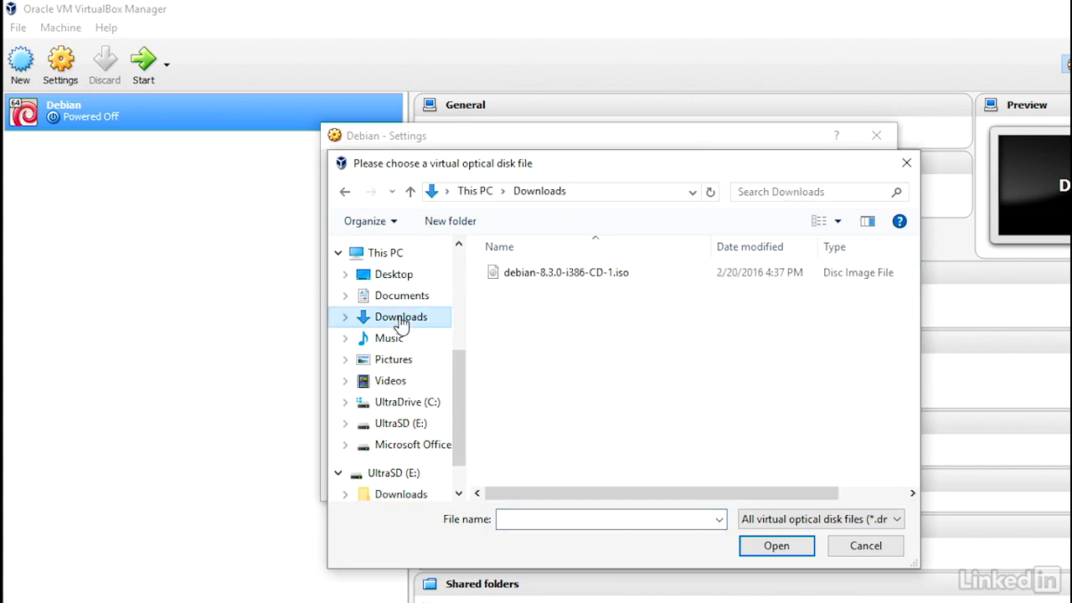
pyautogui.doubleClick(563, 274)
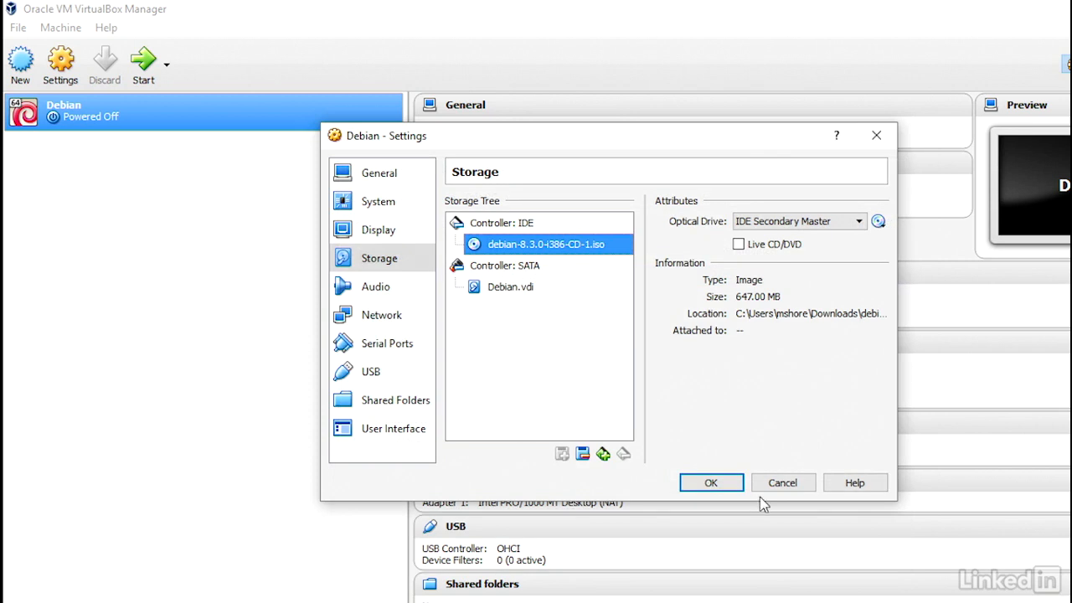
pyautogui.click(729, 483)
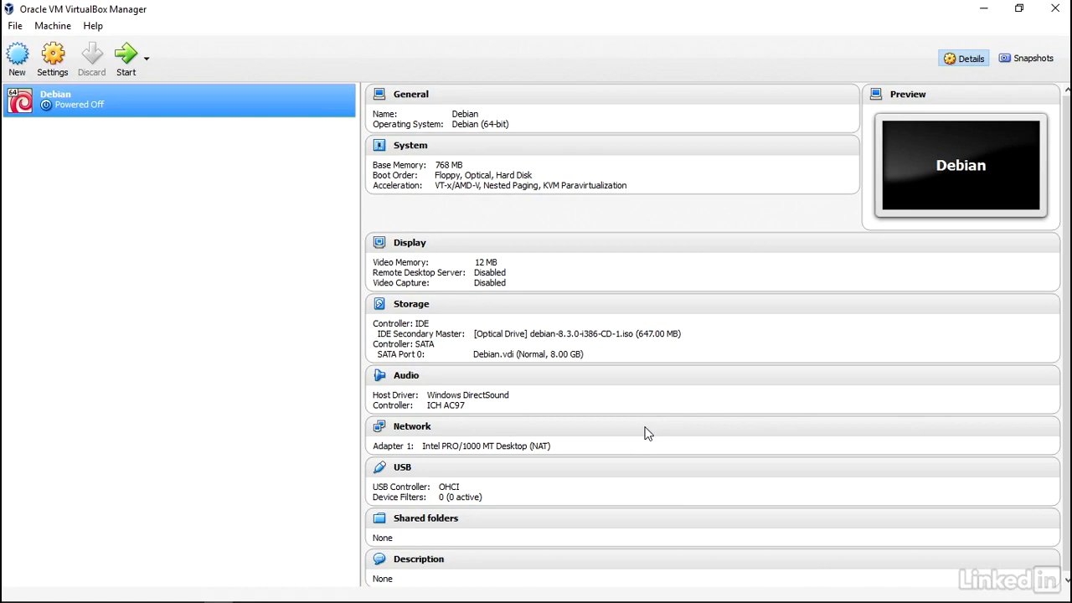
# Start the Debian virtual machine and run the Install option with English as the installation language
pyautogui.click(126, 65)
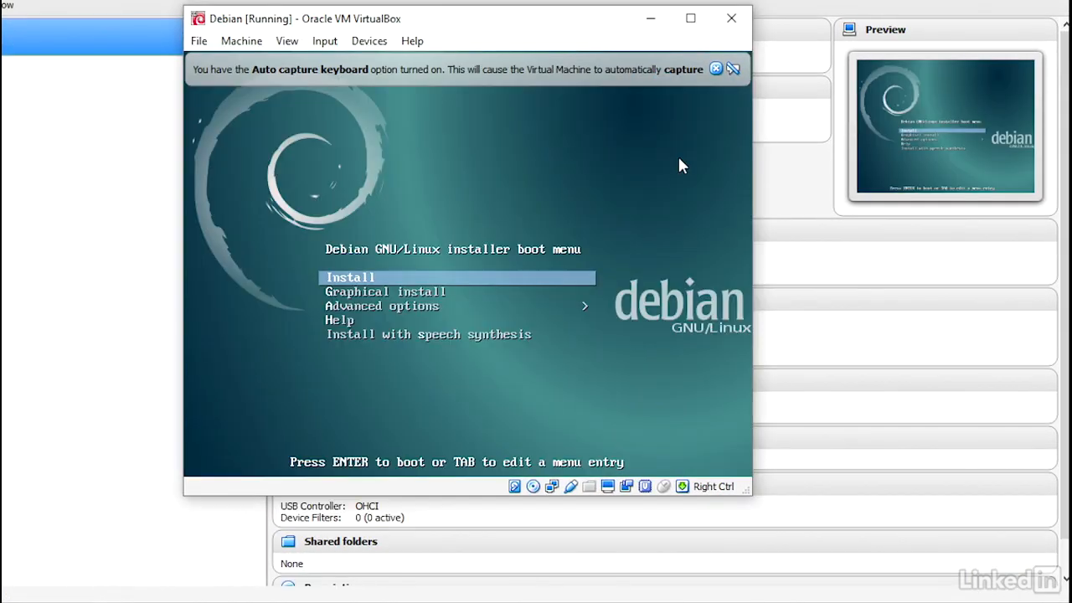
pyautogui.press('Return')
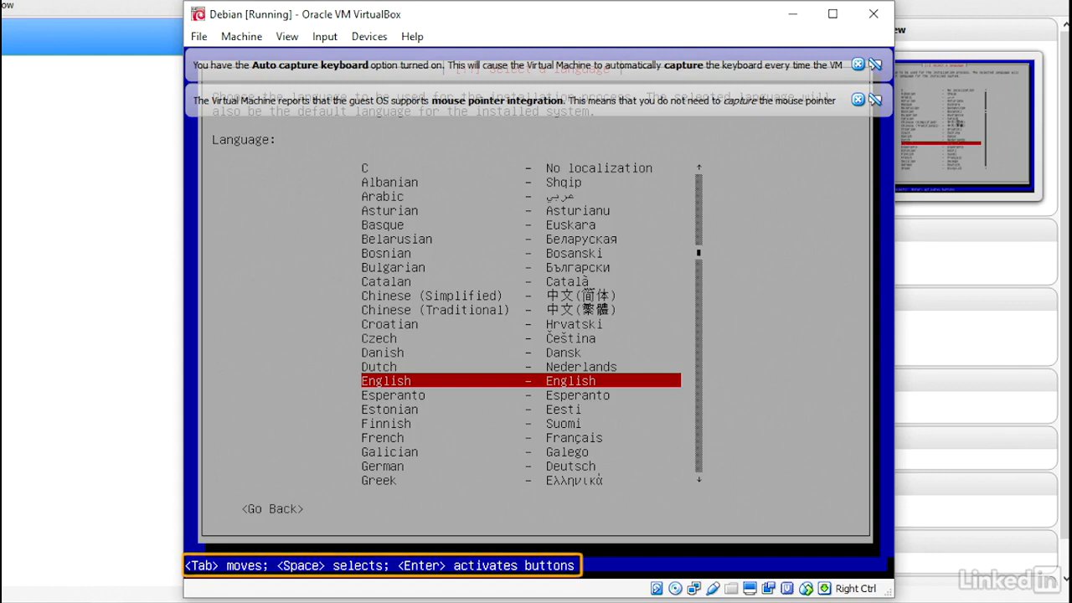
pyautogui.press('Return')
# Choose the country for the system's location and the American English keymap
pyautogui.press('Down')
pyautogui.press('Up')
pyautogui.press('Up')
pyautogui.press('Up')
pyautogui.press('Up')
pyautogui.press('Up')
pyautogui.press('Up')
pyautogui.press('Up')
pyautogui.press('Up')
pyautogui.press('Up')
pyautogui.press('Up')
pyautogui.press('Up')
pyautogui.press('Up')
pyautogui.press('Up')
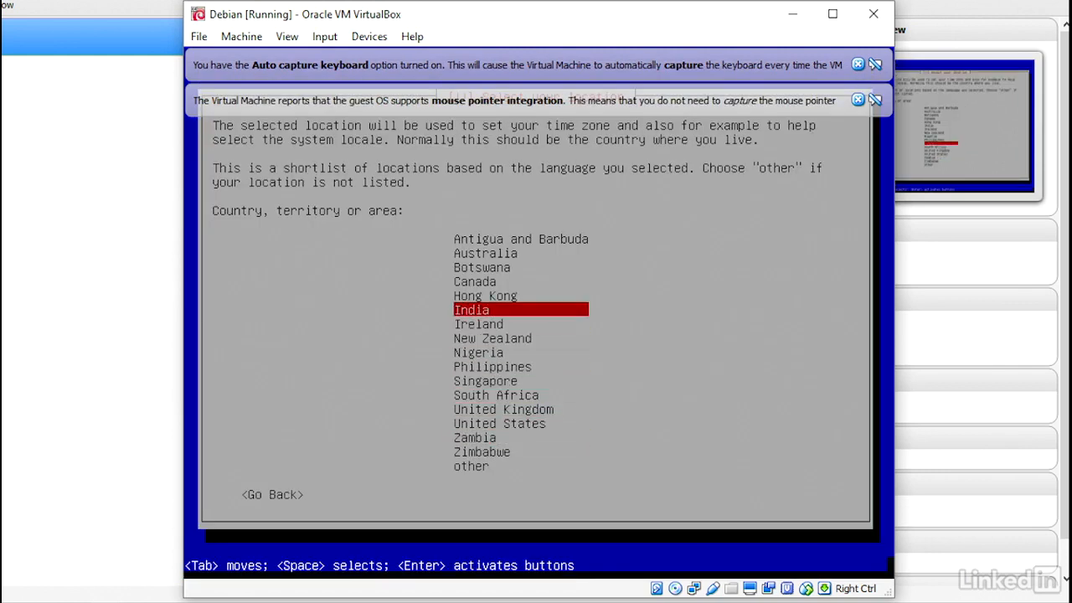
pyautogui.press('Return')
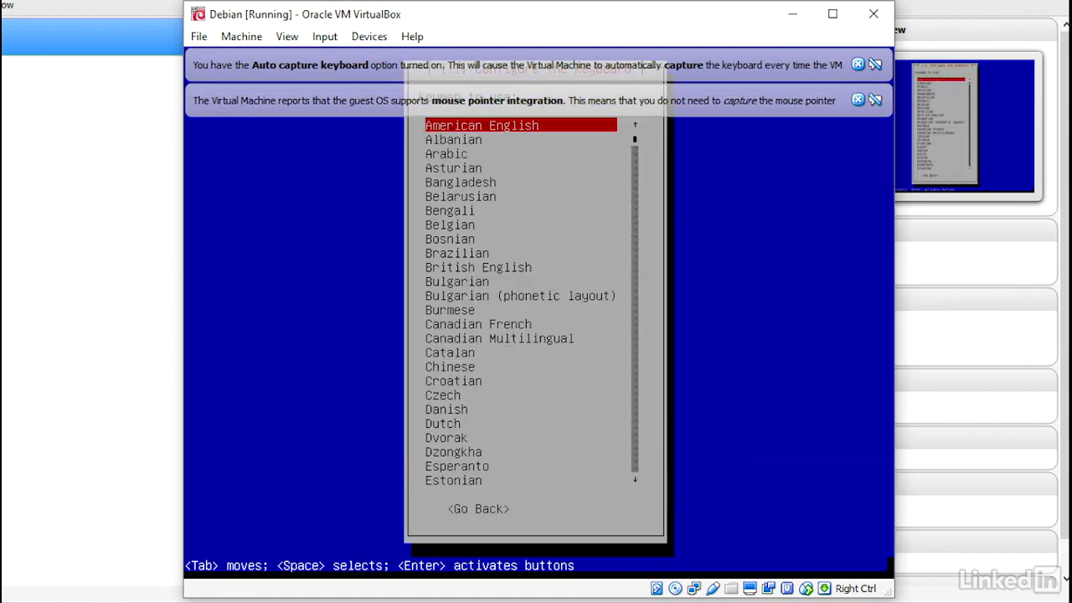
pyautogui.press('Return')
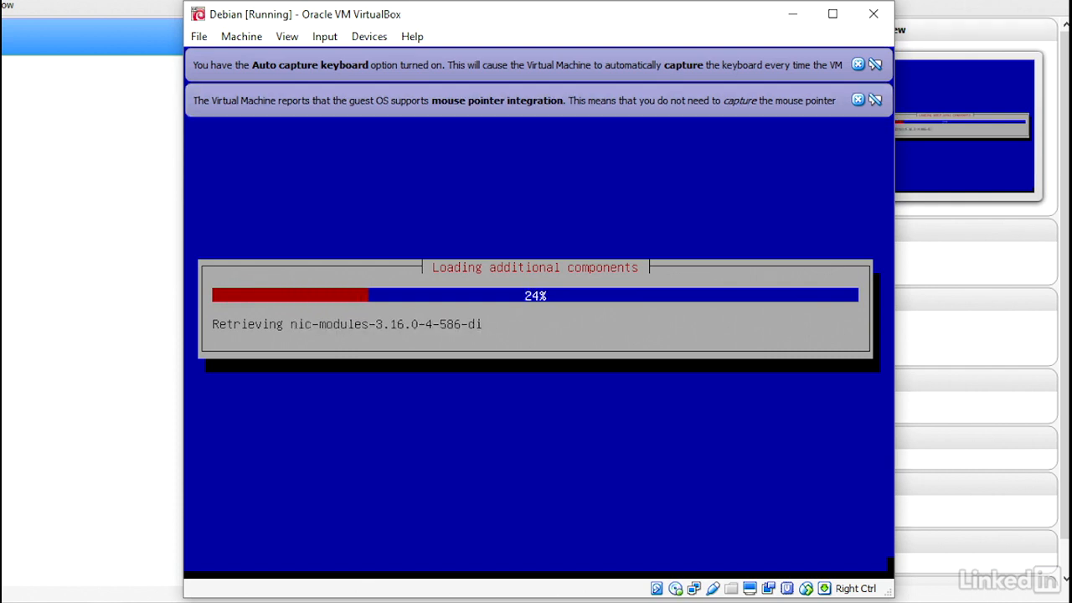
# Dismiss both notification banners and configure the network with hostname debian and domain name local.net
pyautogui.click(857, 64)
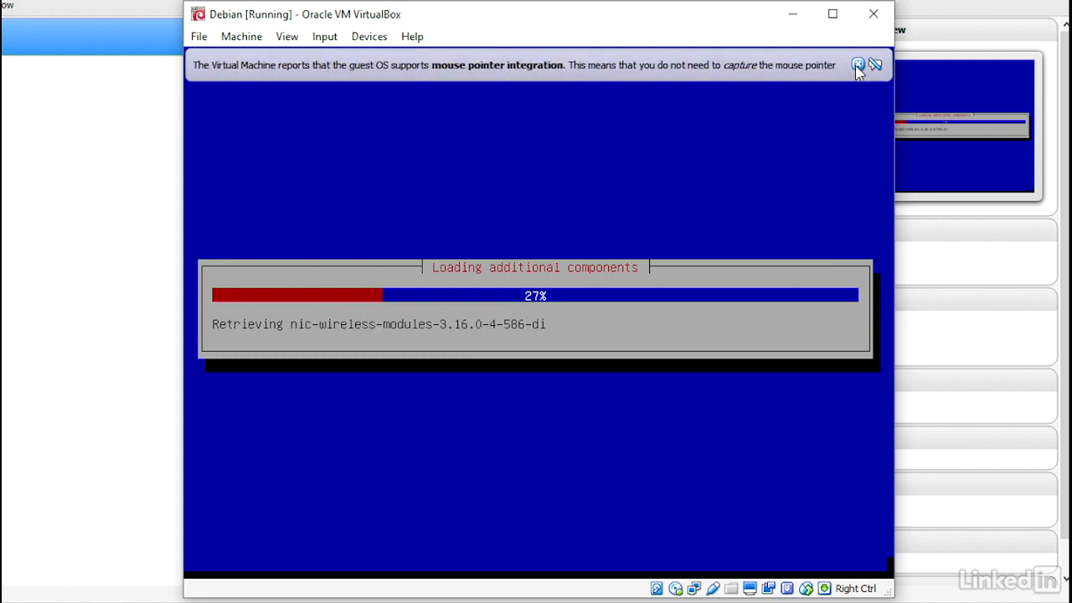
pyautogui.click(857, 65)
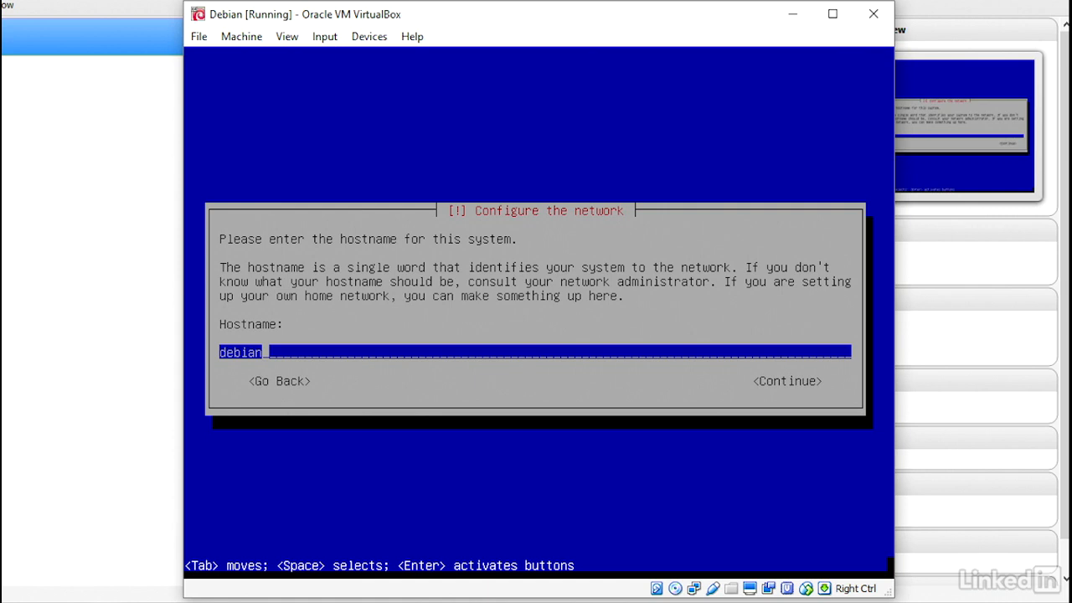
pyautogui.press('Tab')
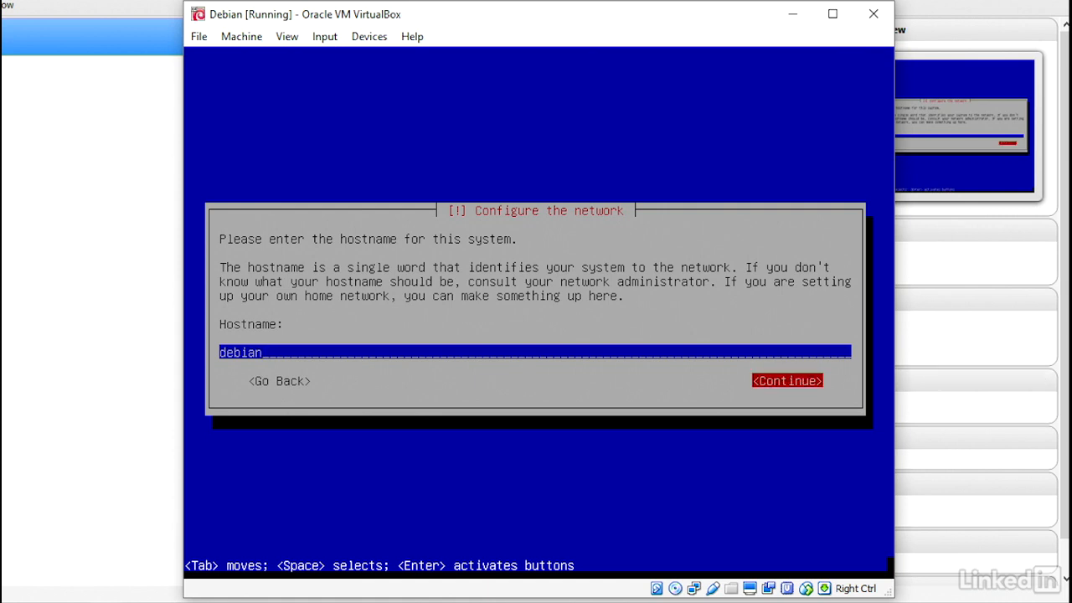
pyautogui.press('Return')
pyautogui.write('local.net')
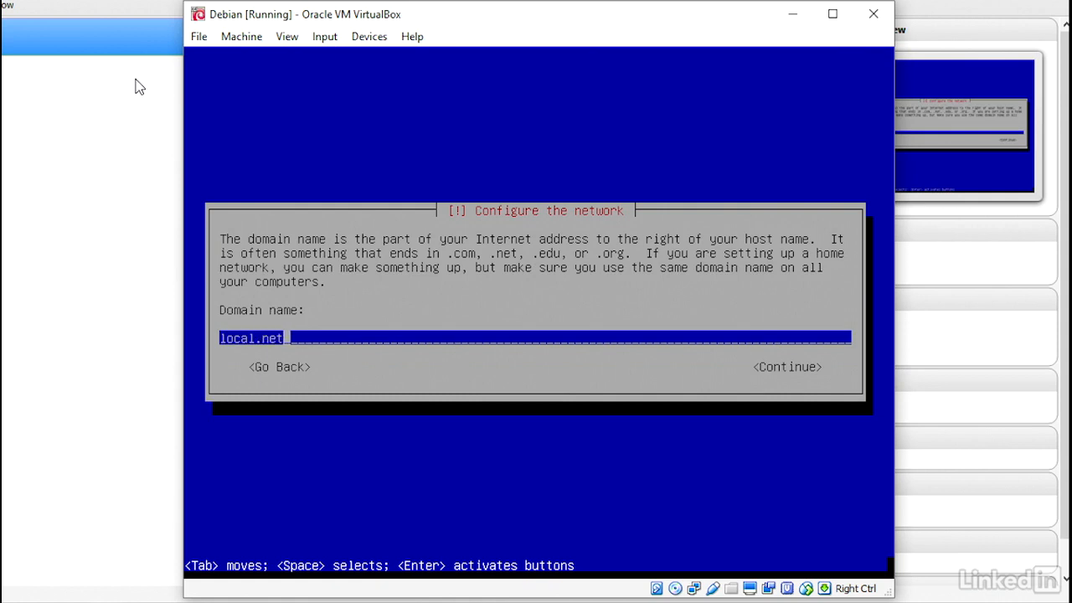
pyautogui.press('Tab')
pyautogui.press('Return')
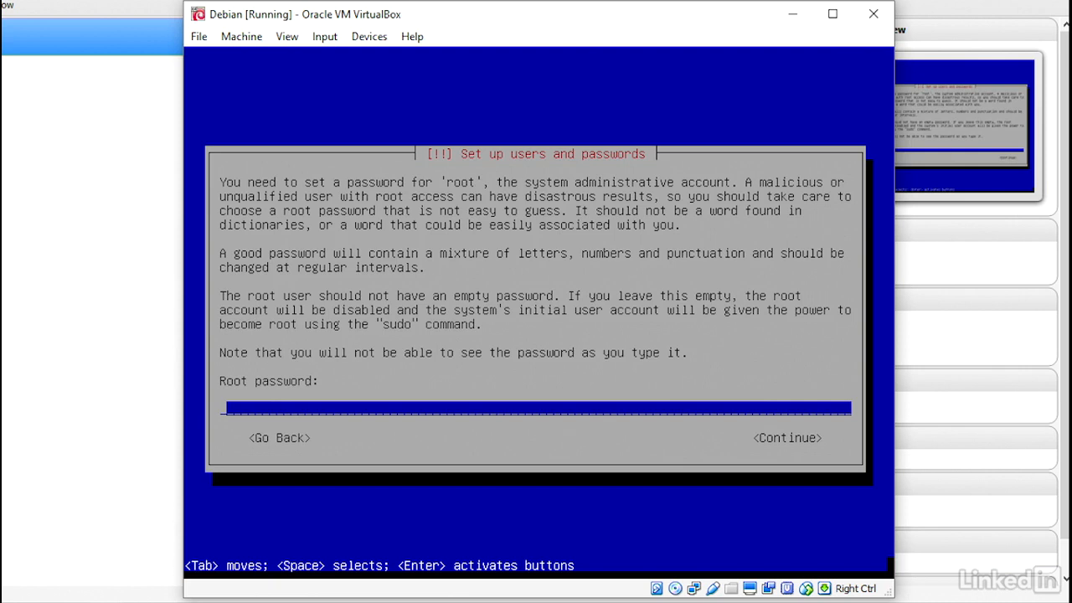
# Enter the root password and re-enter it for verification
pyautogui.write('****')
pyautogui.press('Return')
pyautogui.write('****')
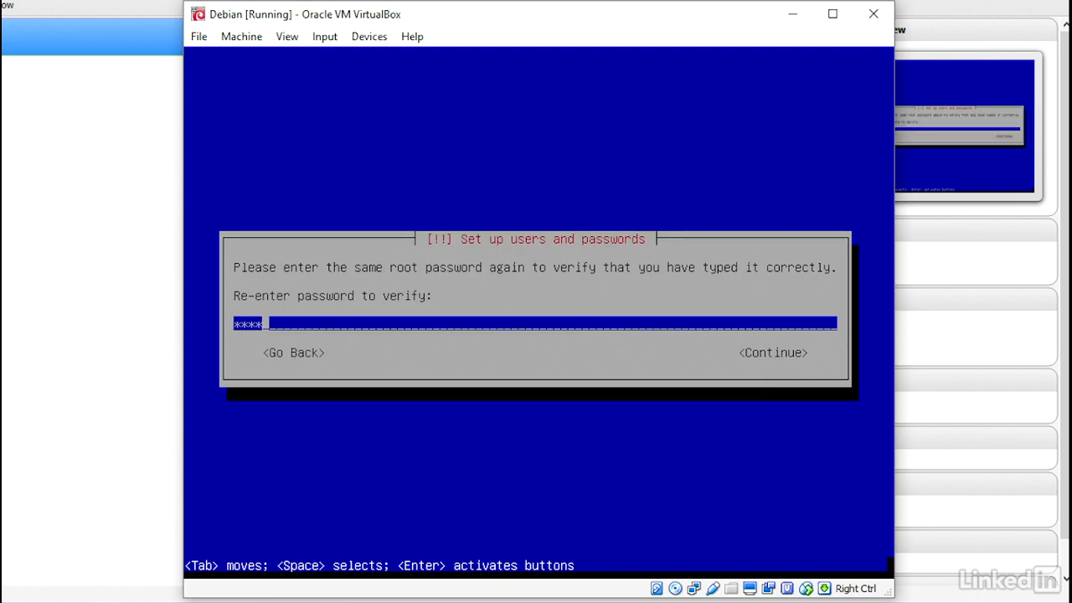
pyautogui.press('Return')
# Enter the new user's full name and accept the suggested account username
pyautogui.write('Malcolm')
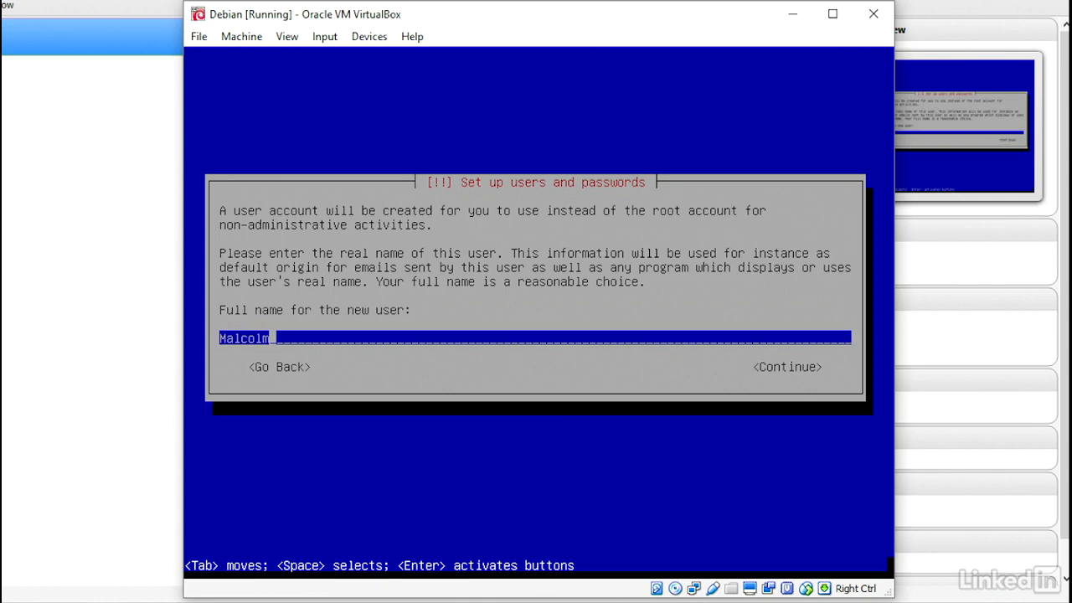
pyautogui.press('Return')
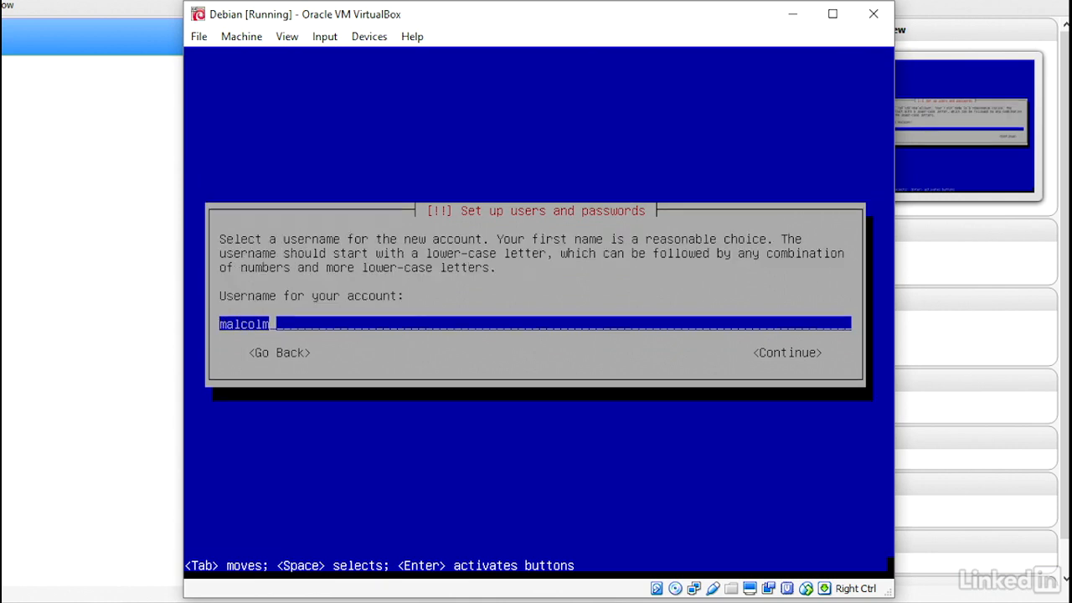
pyautogui.press('Return')
# Enter the new user's account password and re-enter it for verification
pyautogui.write('*******')
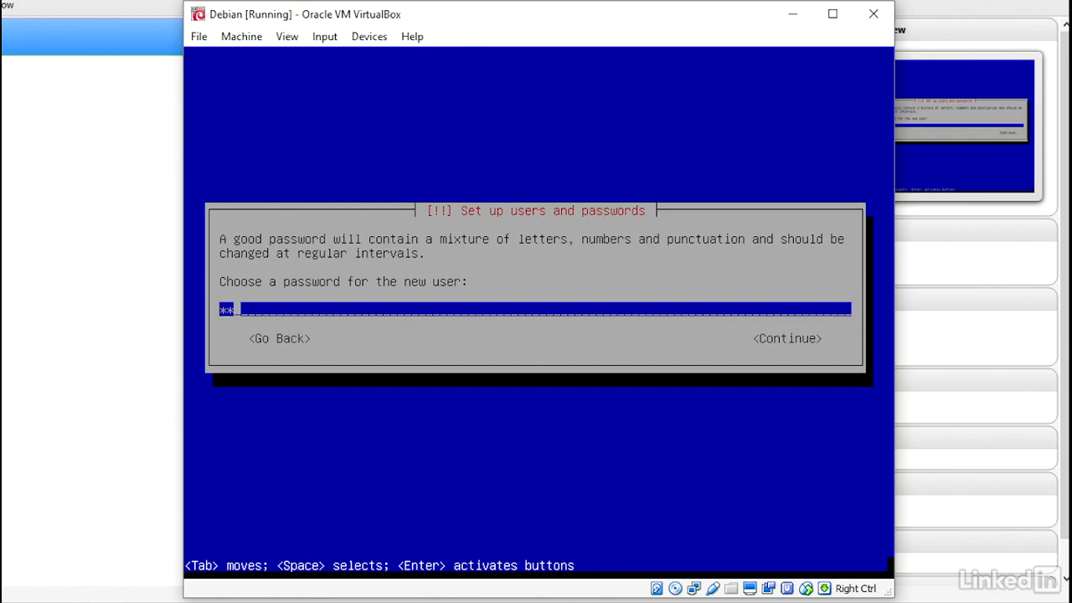
pyautogui.write('*')
pyautogui.press('Return')
pyautogui.write('********')
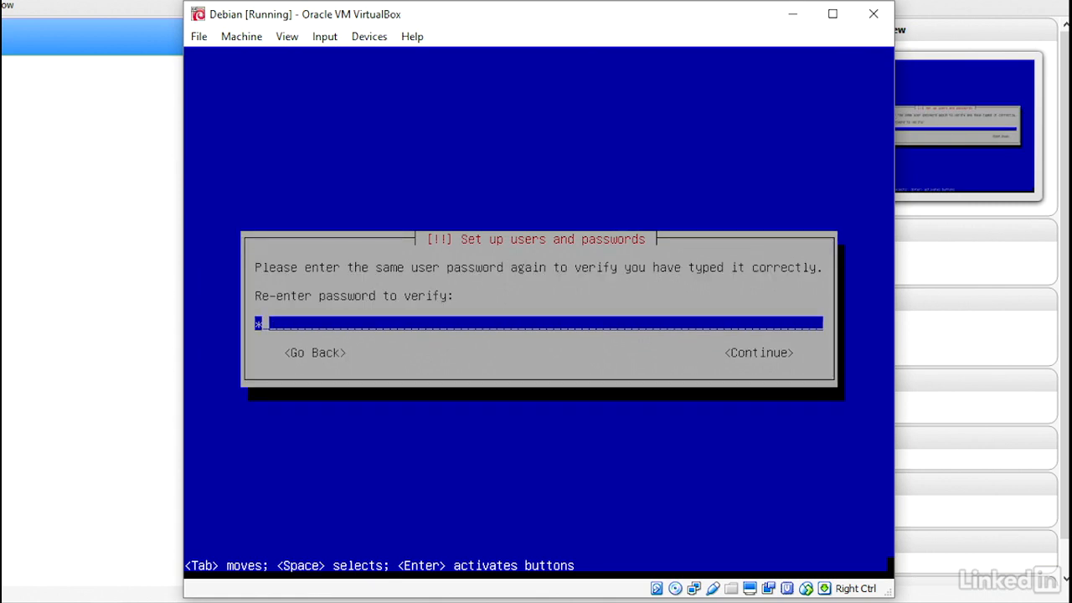
pyautogui.write('*')
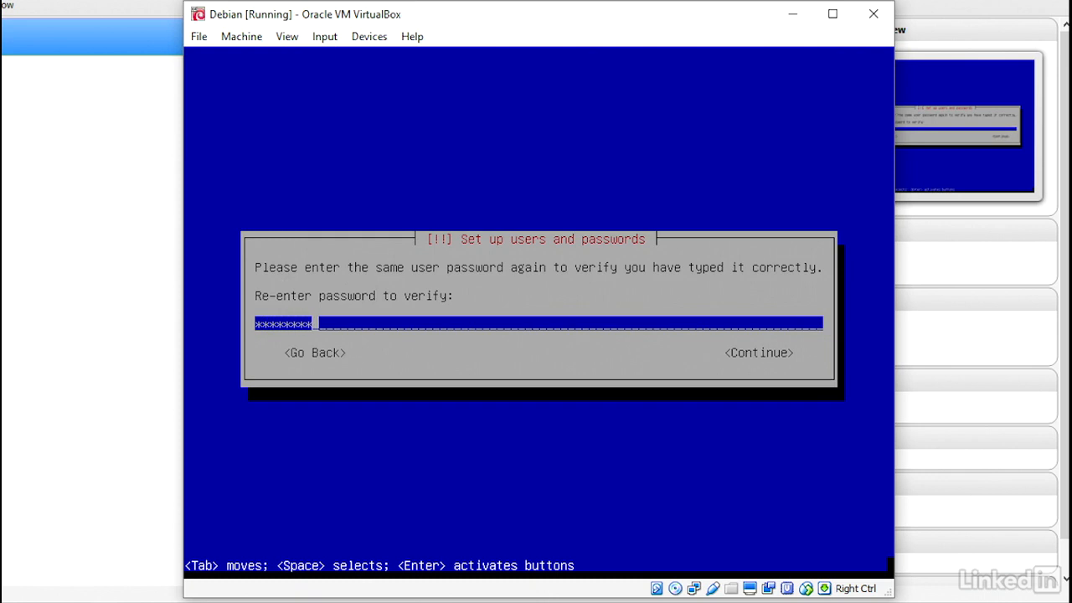
pyautogui.press('Return')
# Set the system clock's time zone to Victoria
pyautogui.press('Down')
pyautogui.press('Down')
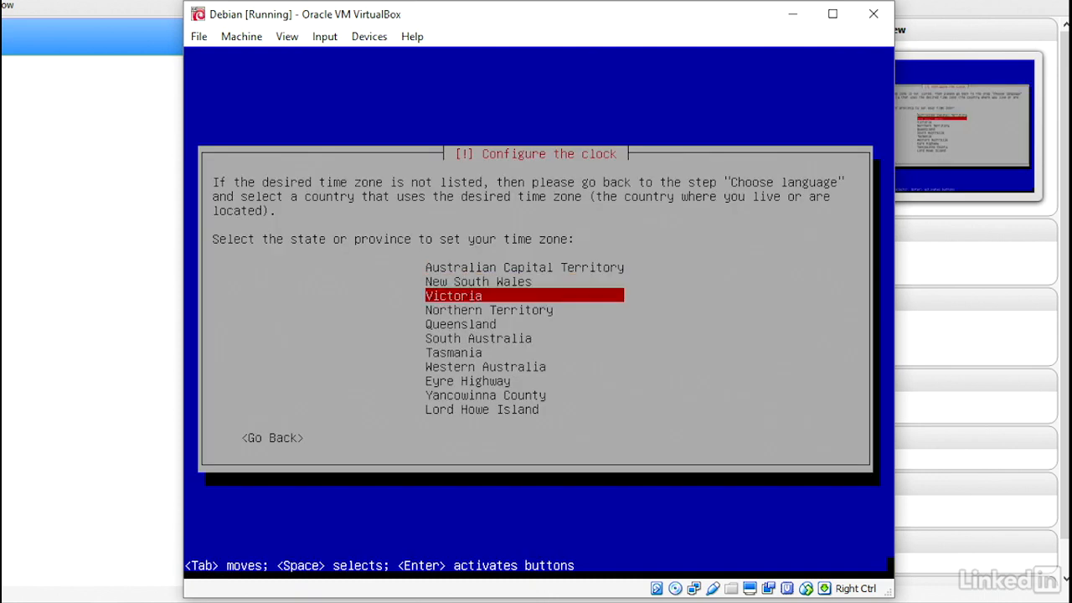
pyautogui.press('Return')
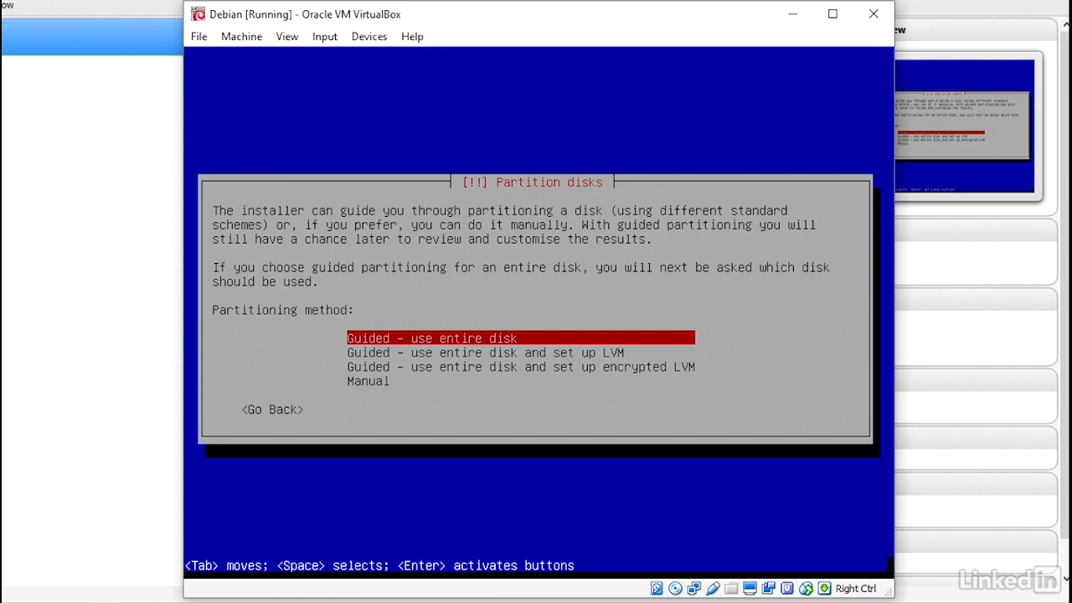
# Choose guided partitioning of the entire virtual hard disk (sda) with all files in one partition
pyautogui.press('Return')
pyautogui.press('Return')
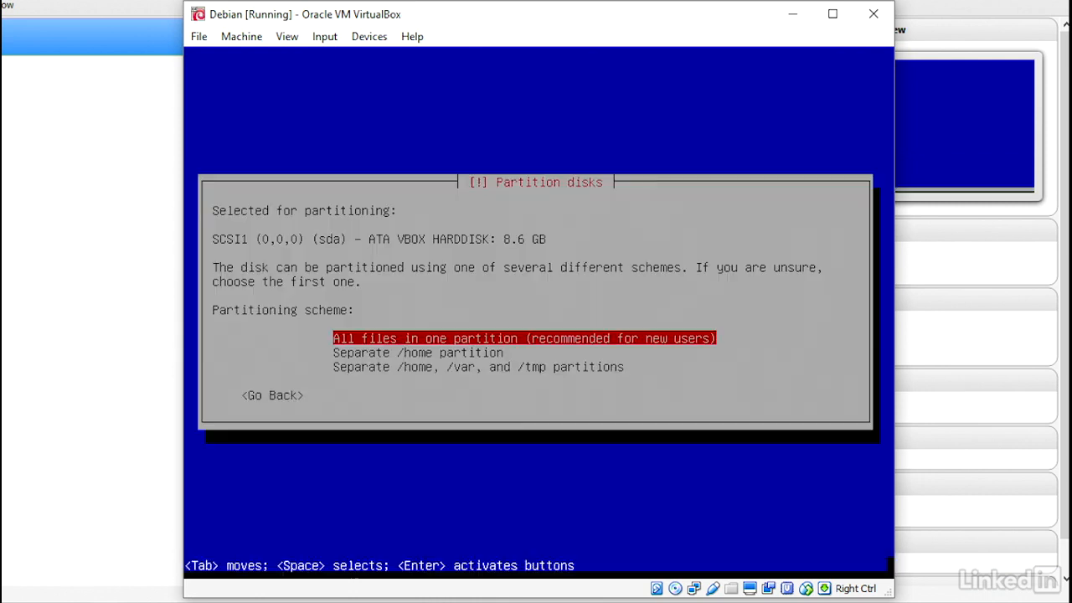
pyautogui.press('Return')
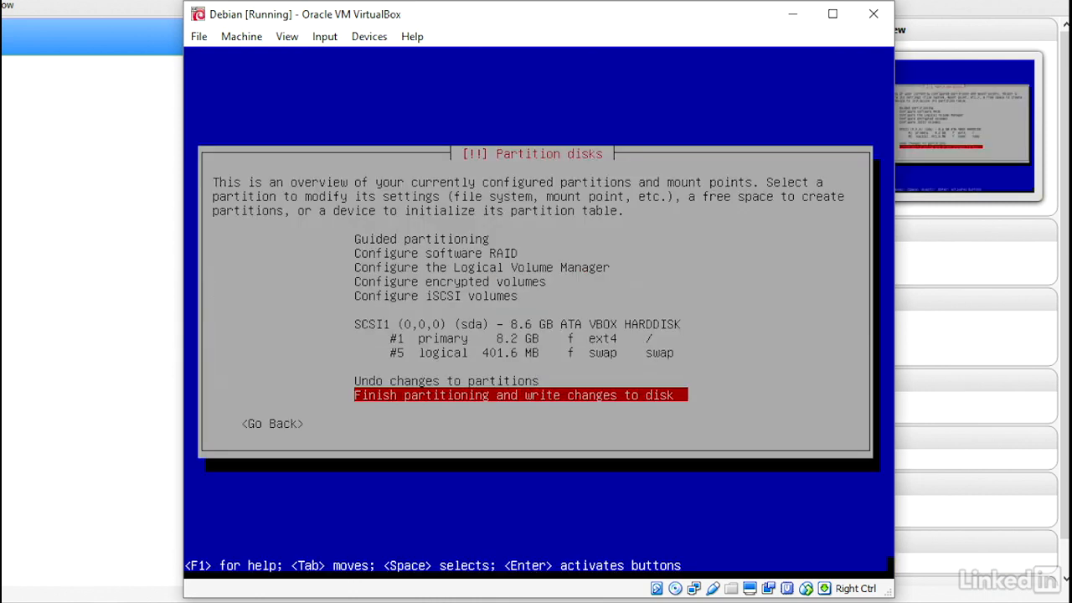
# Finish partitioning and write the partition changes to the disk
pyautogui.press('Return')
pyautogui.press('Return')
pyautogui.press('Return')
pyautogui.press('Tab')
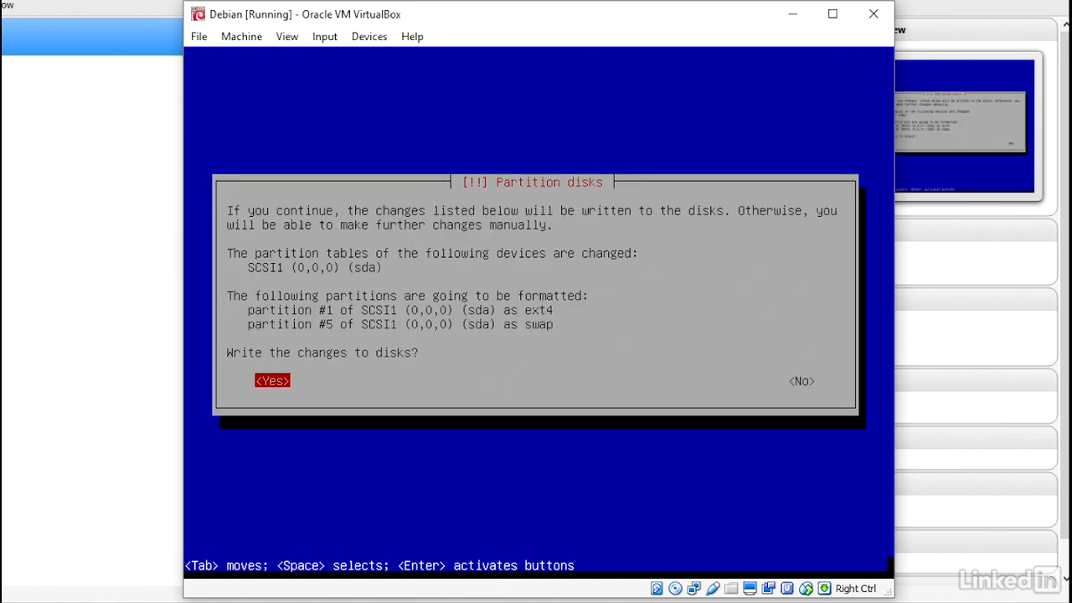
pyautogui.press('Return')
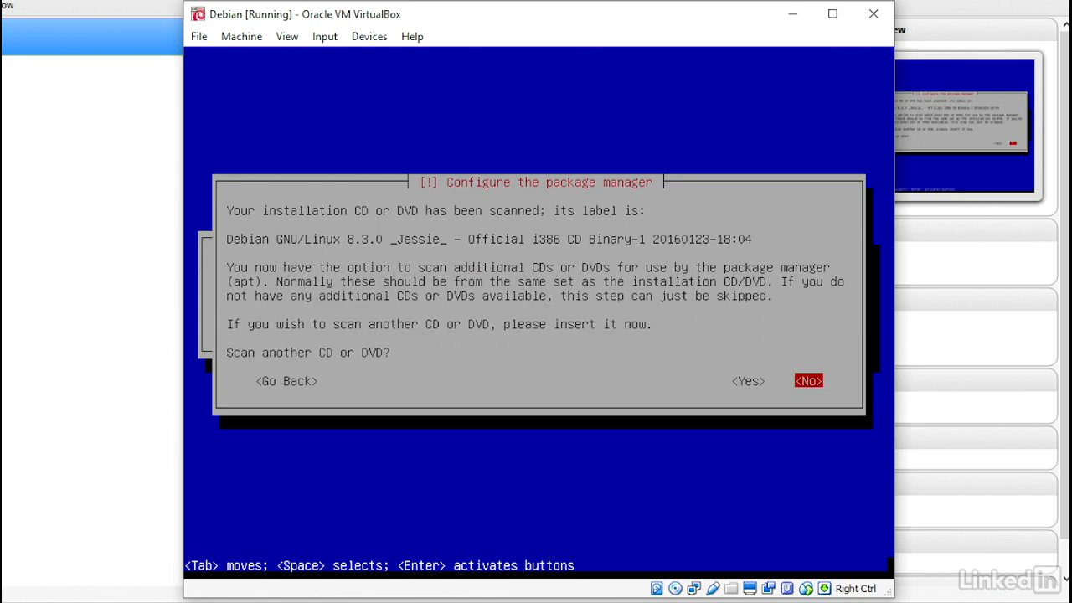
# Skip scanning another CD or DVD and decline the use of a network mirror for the package manager
pyautogui.press('Return')
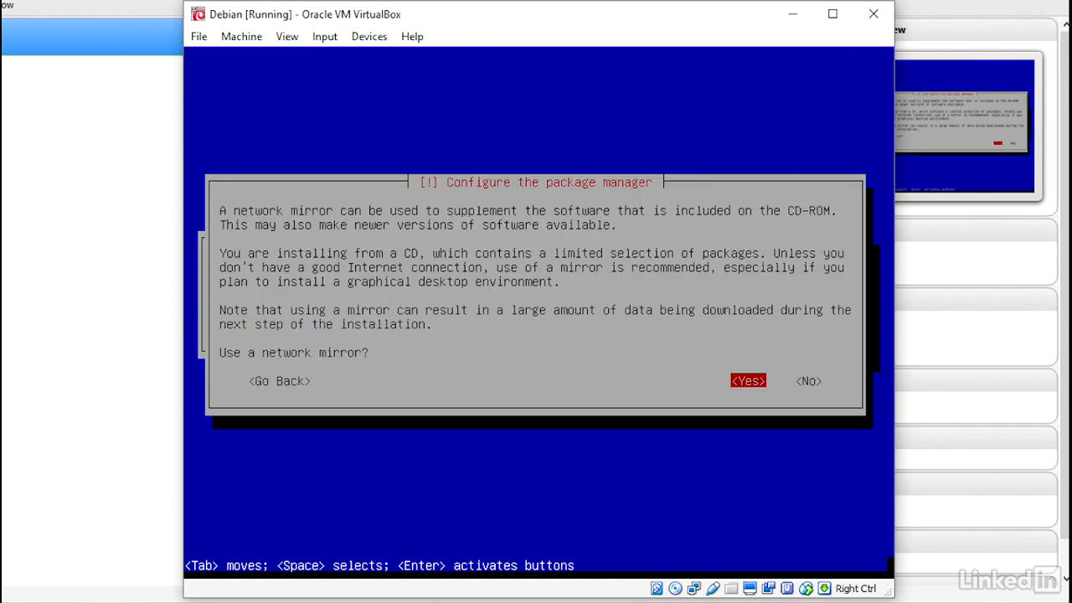
pyautogui.press('Tab')
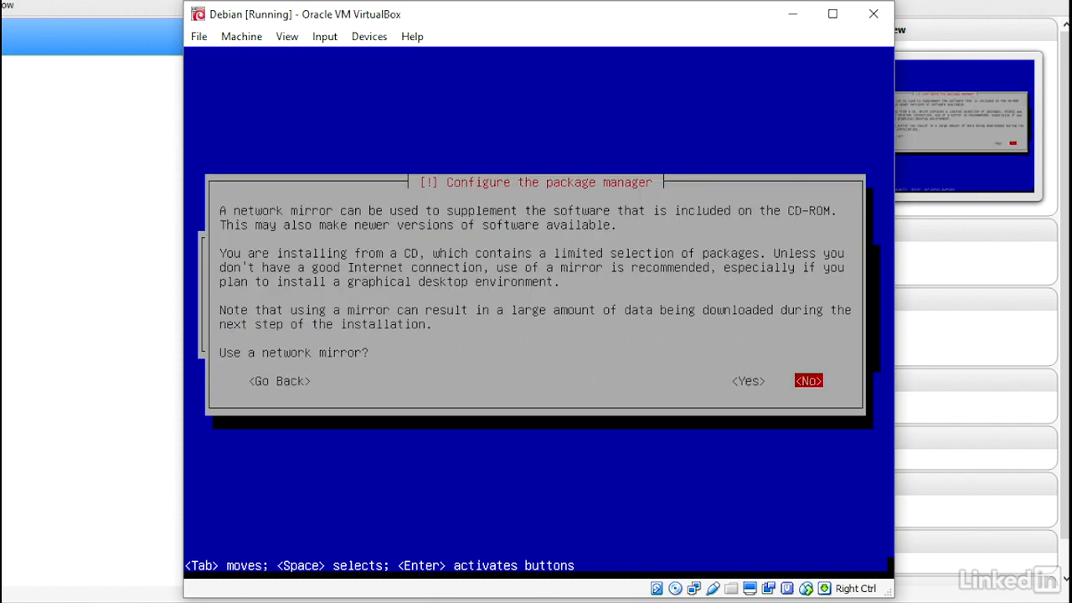
pyautogui.press('Return')
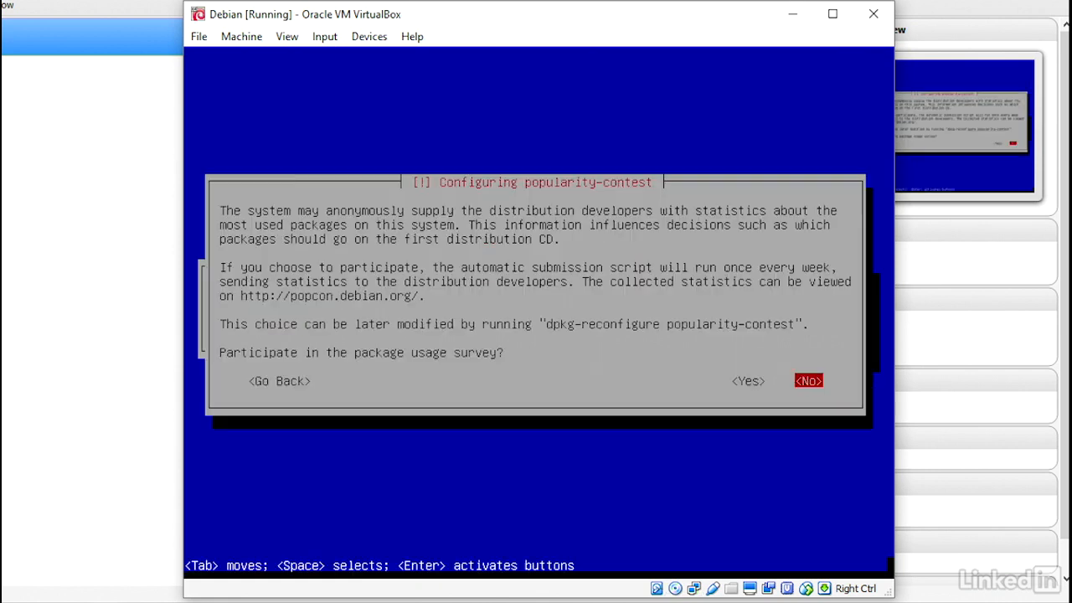
# Decline the package usage survey and install only the standard system utilities, leaving out the Debian desktop environment
pyautogui.press('Return')
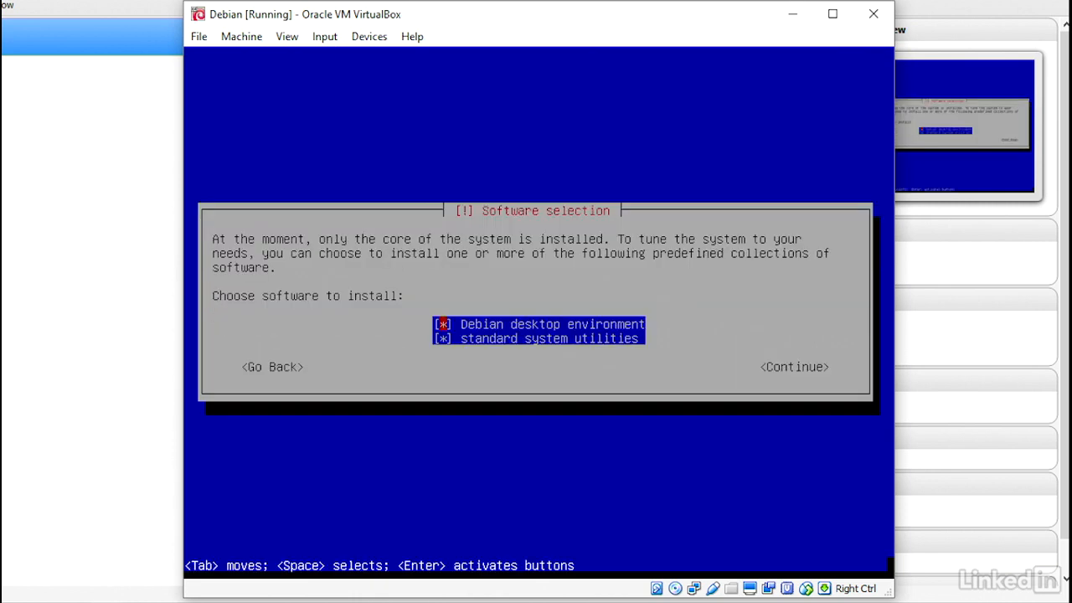
pyautogui.press('Down')
pyautogui.press('Return')
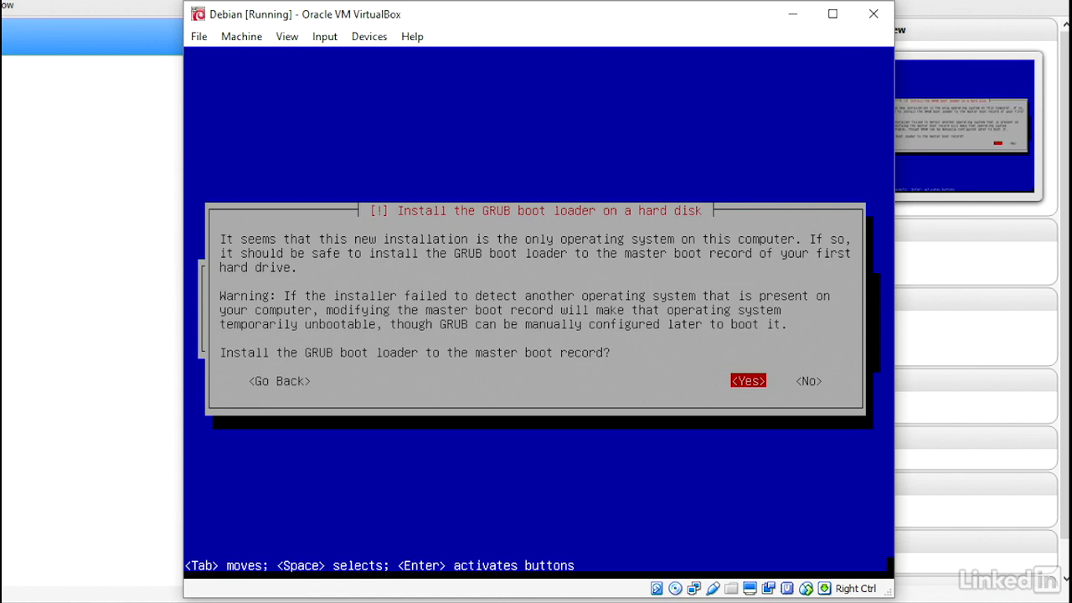
# Install the GRUB boot loader to the master boot record of /dev/sda and reboot into the new system
pyautogui.press('Return')
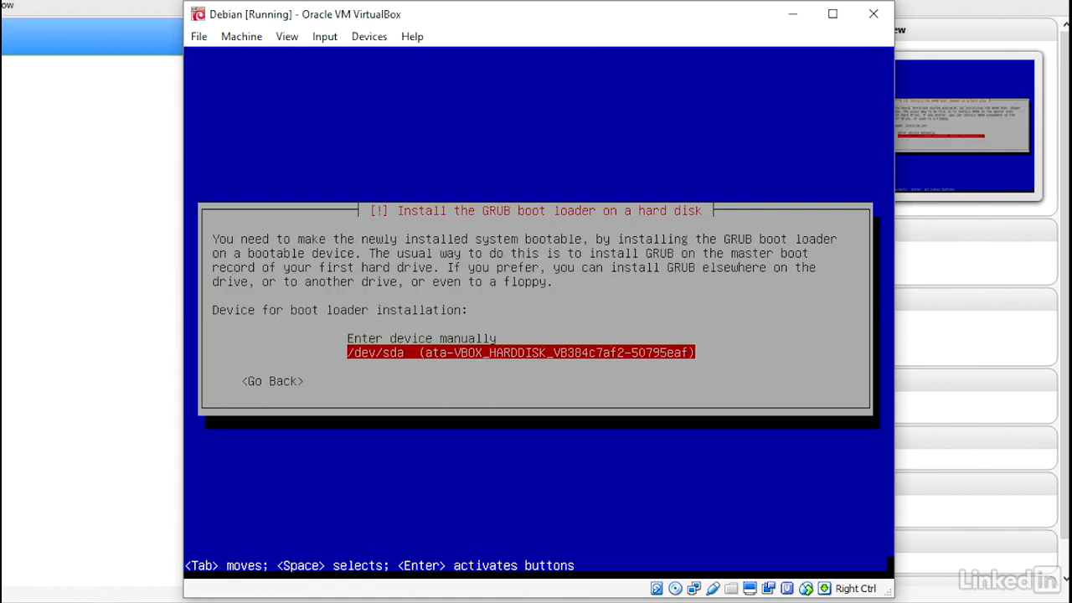
pyautogui.press('Return')
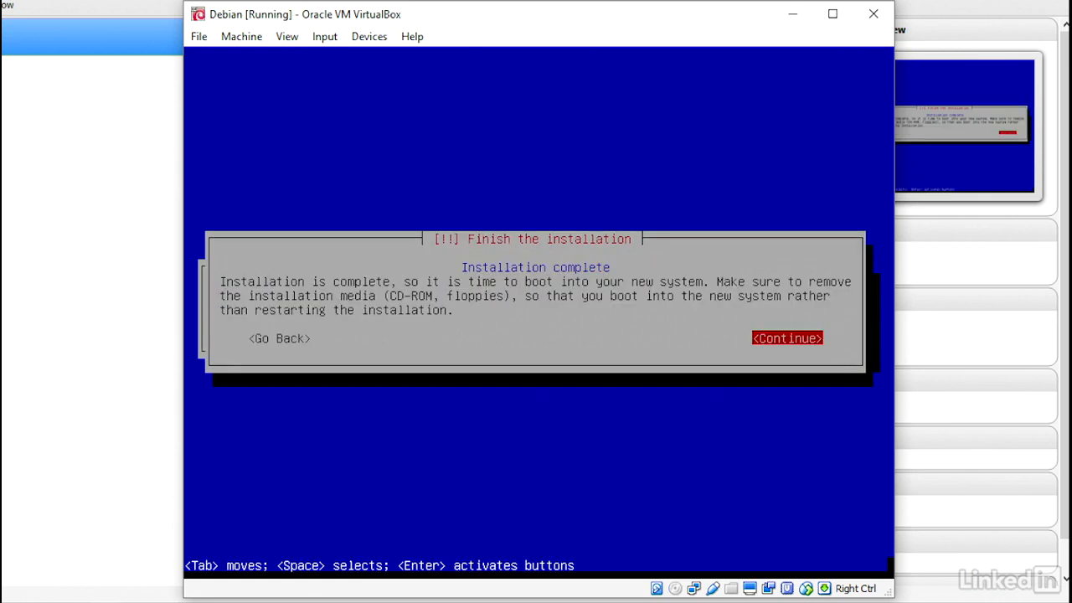
pyautogui.press('Return')
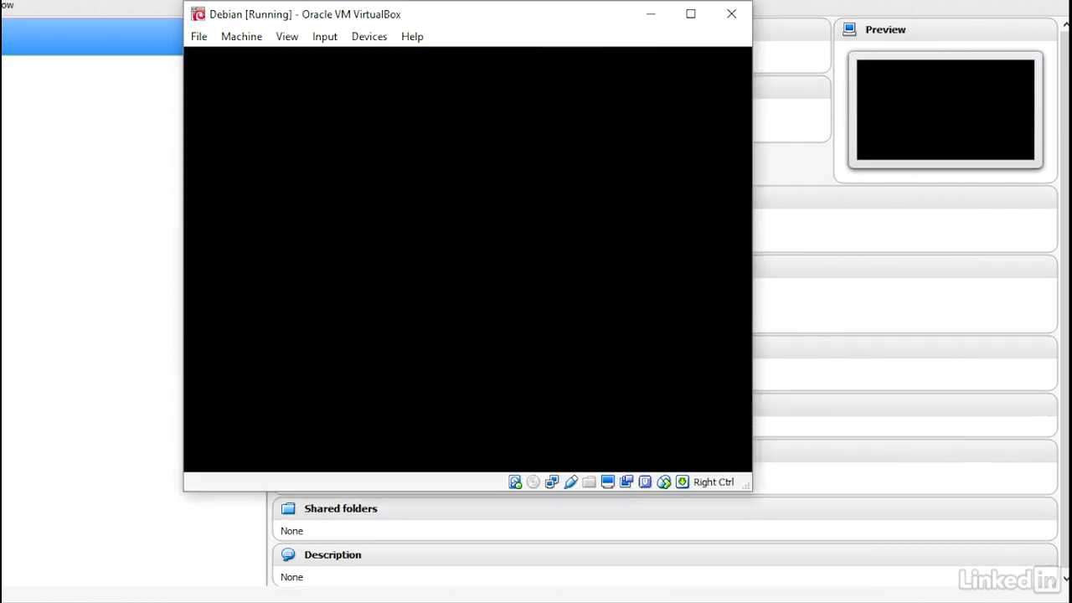
pyautogui.press('Return')
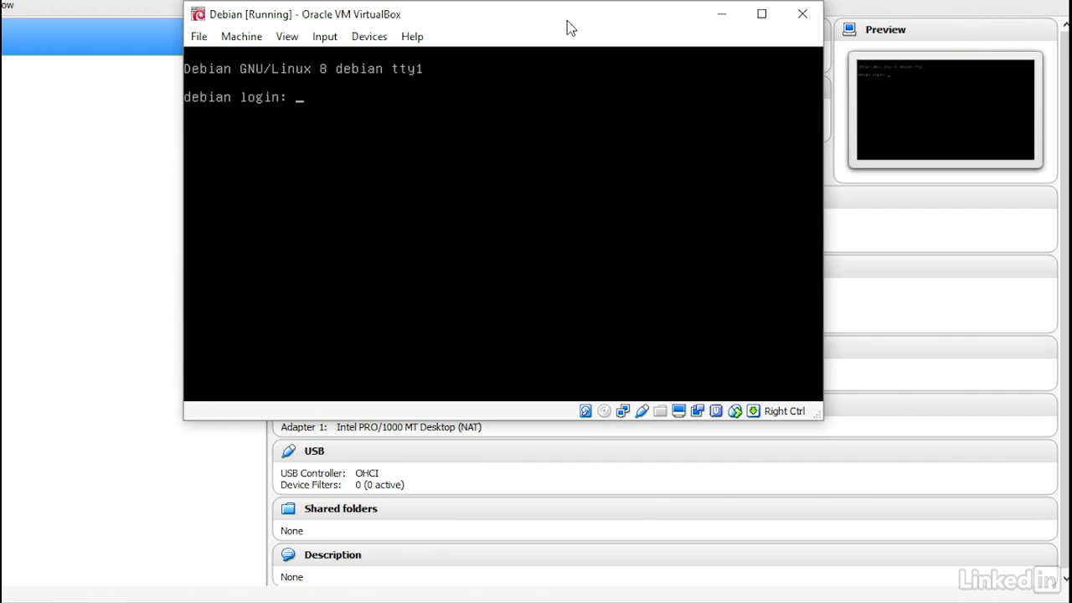
# Log in to the Debian console with the new user's username and account password
pyautogui.write('malcolm')
pyautogui.press('Return')
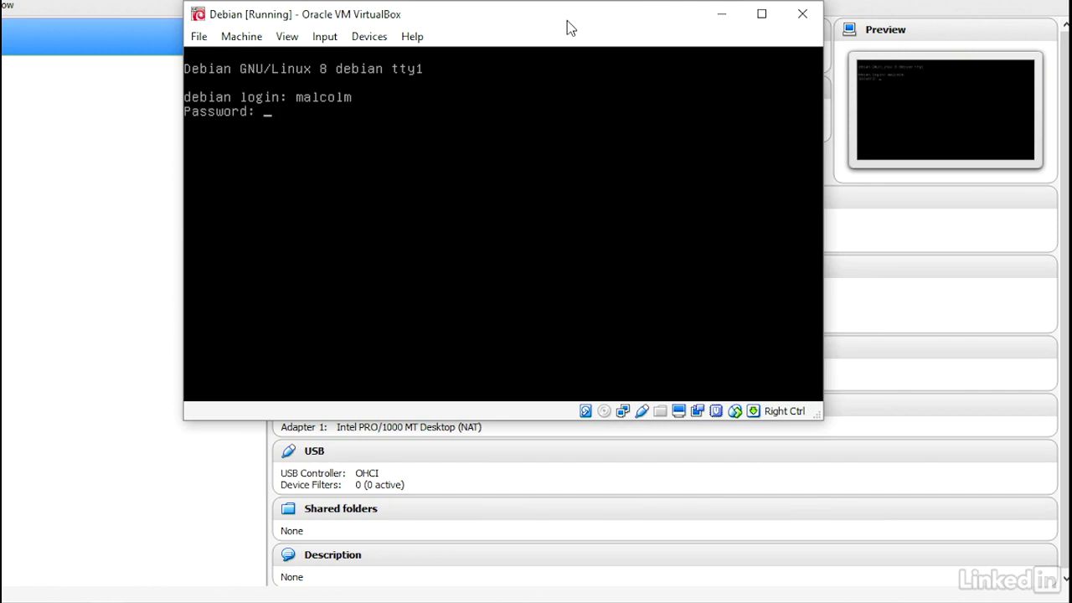
pyautogui.press('Return')
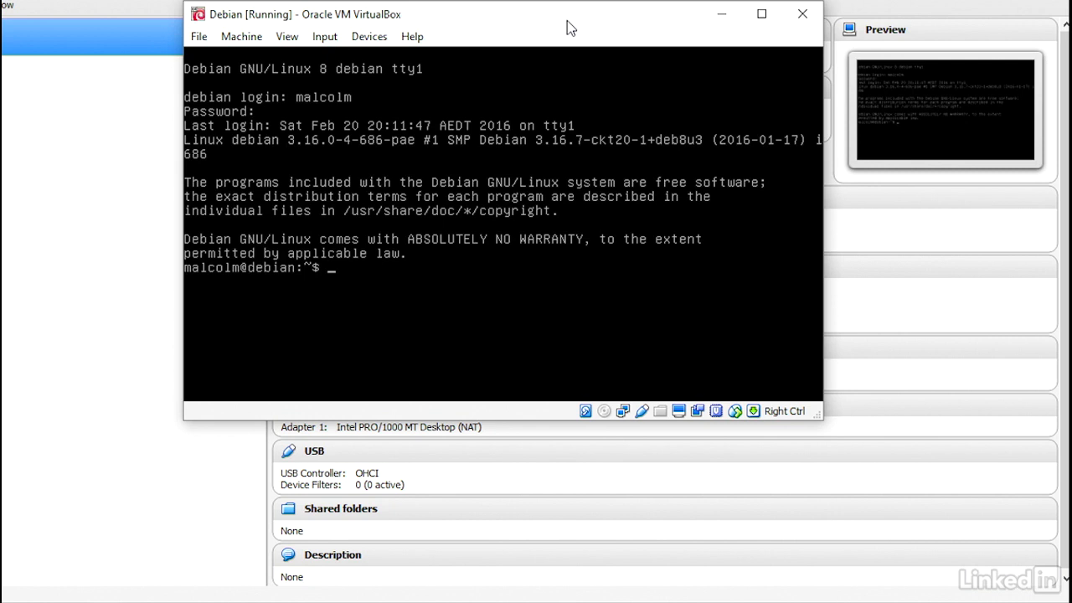
# Test the network connection by pinging debian.org, stopping the ping after several replies
pyautogui.write('ping debian.org')
pyautogui.press('Return')
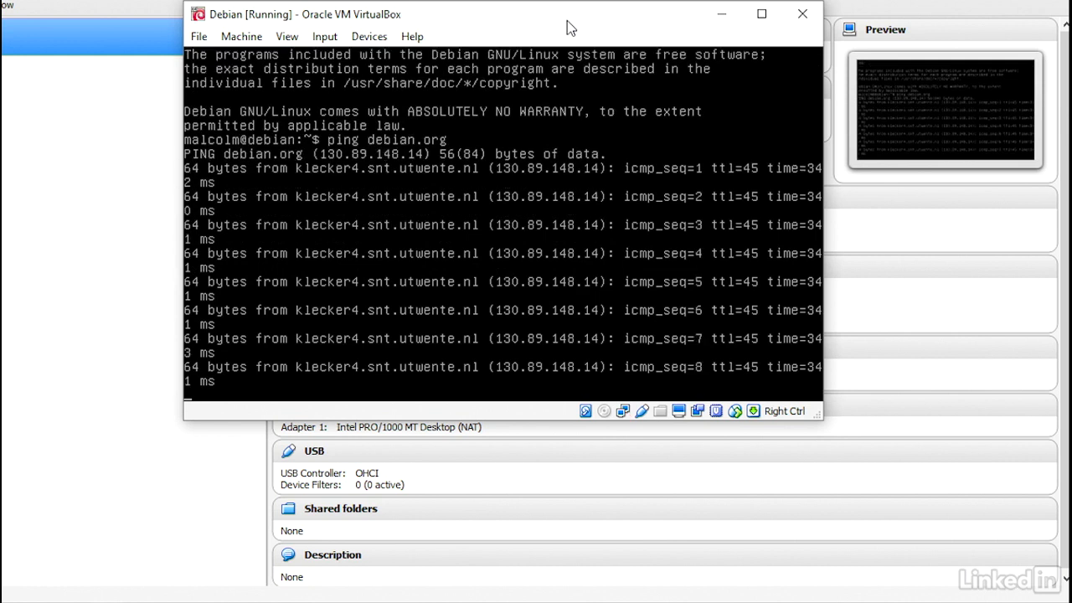
pyautogui.hotkey('ctrl', 'c')
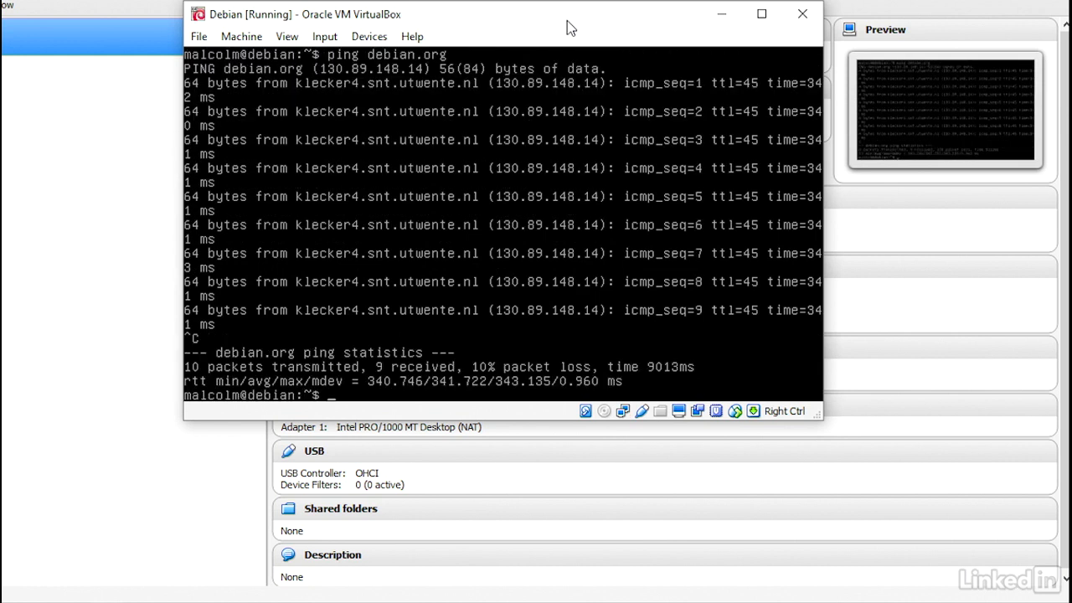
# List the contents of /etc and the running processes with ls /etc and ps
pyautogui.write('ls /etc')
pyautogui.press('Return')
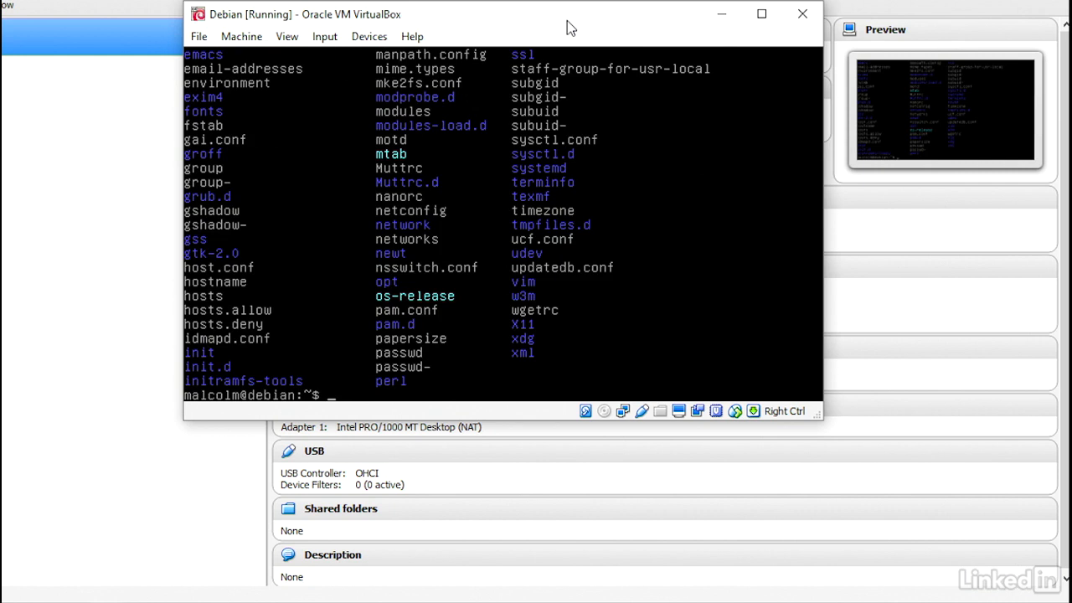
pyautogui.write('ps')
pyautogui.press('Return')
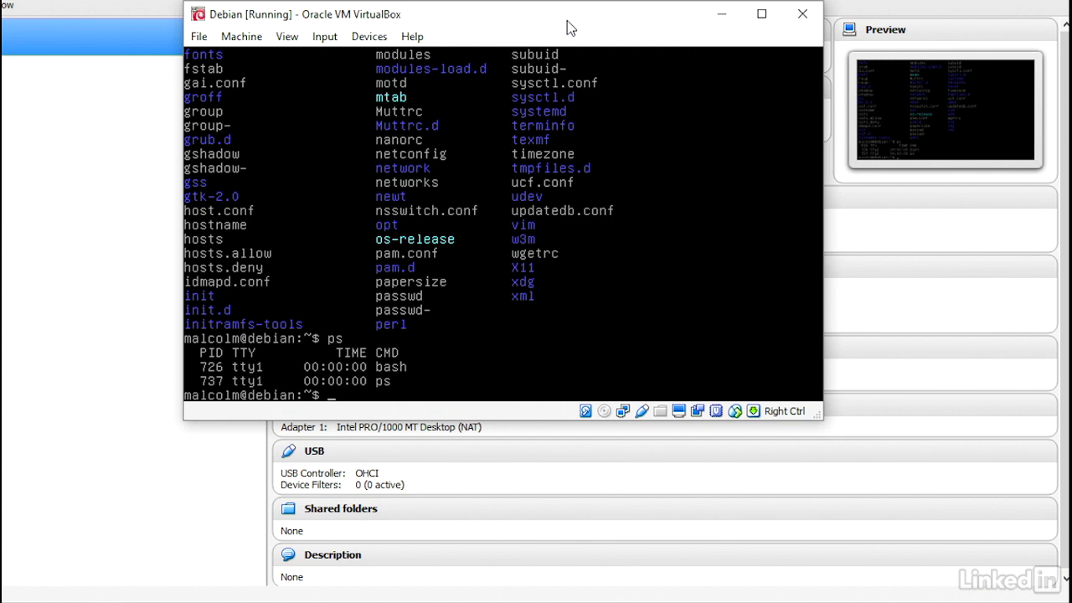
# Switch the virtual machine to full-screen mode and return it to windowed mode
pyautogui.click(200, 36)
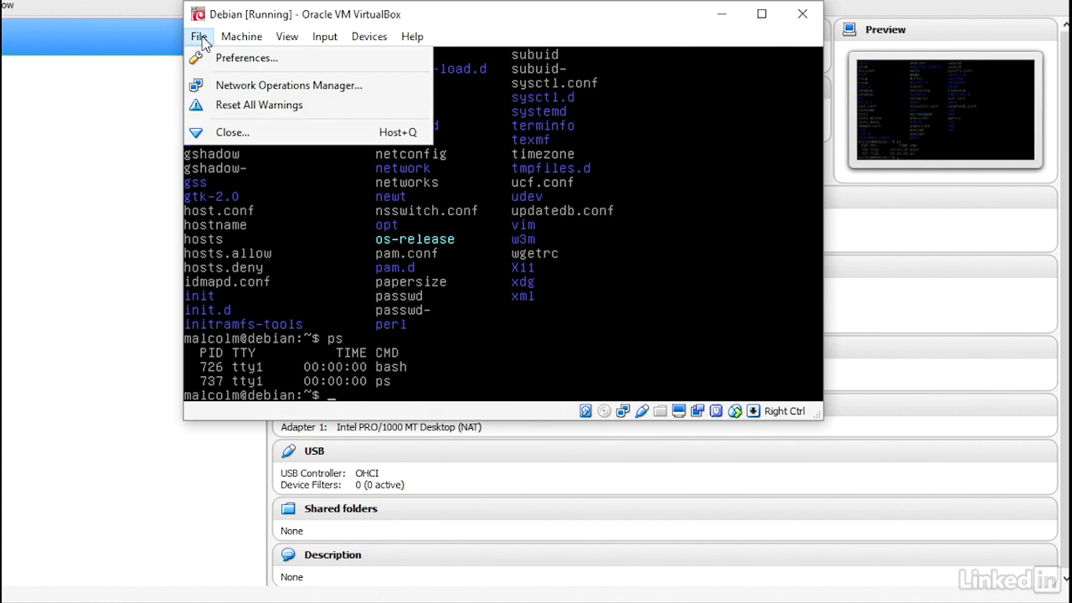
pyautogui.moveTo(229, 43)
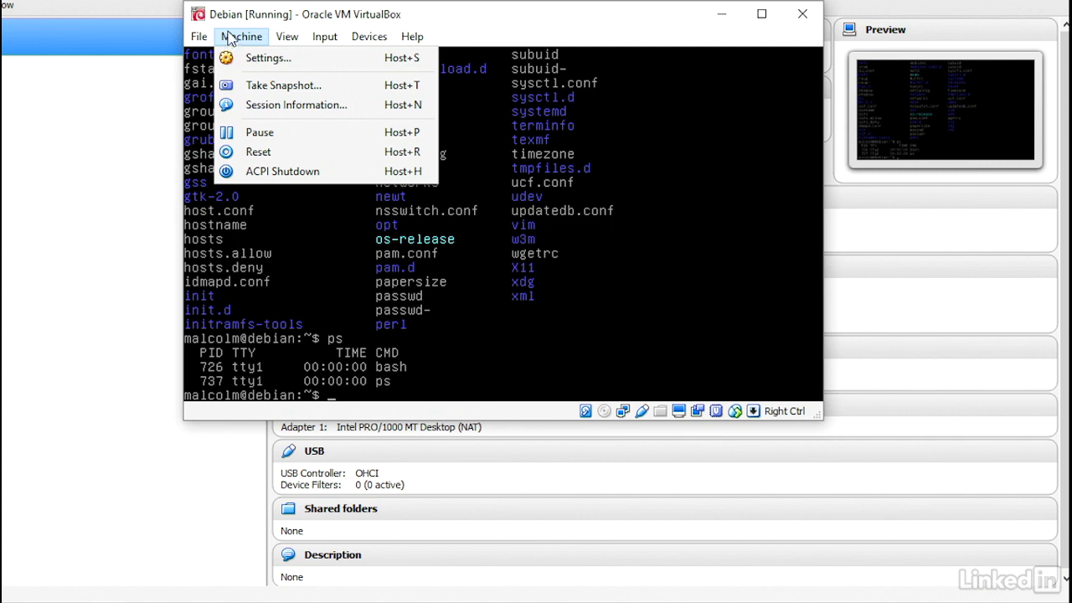
pyautogui.moveTo(289, 48)
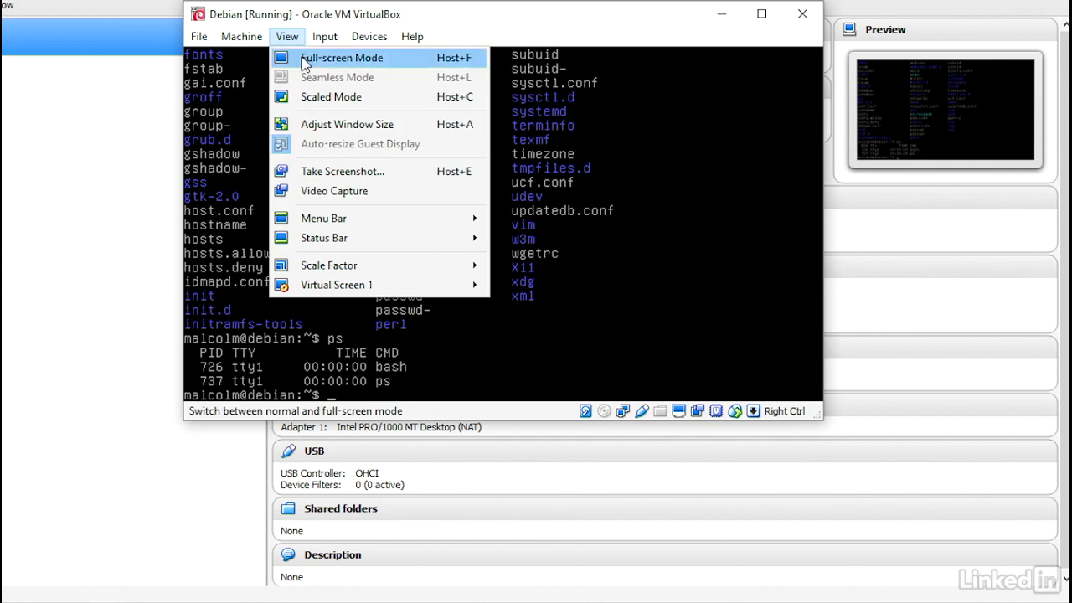
pyautogui.click(317, 61)
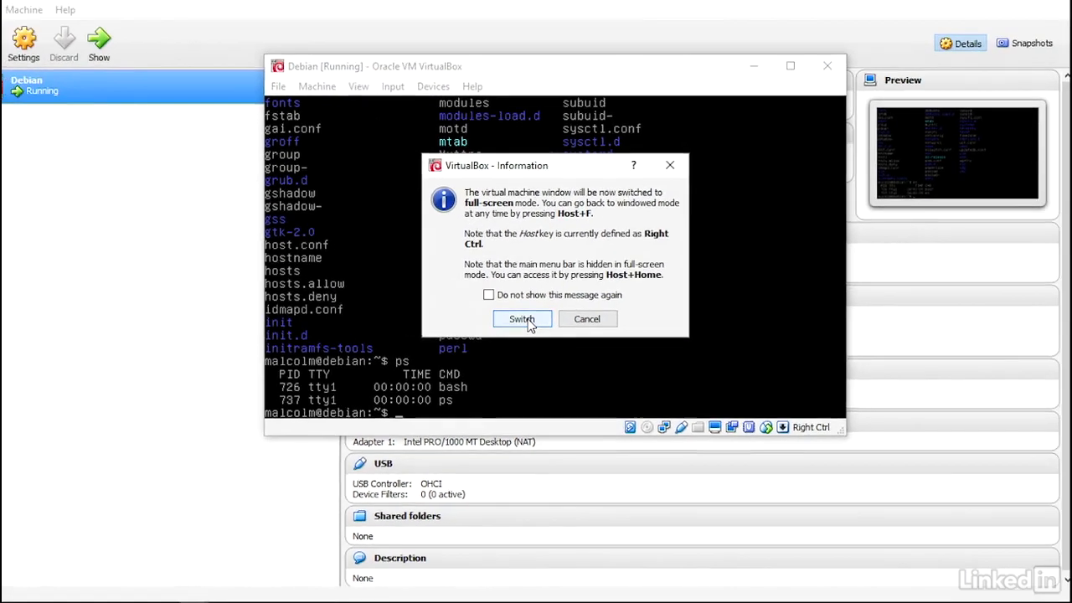
pyautogui.click(473, 292)
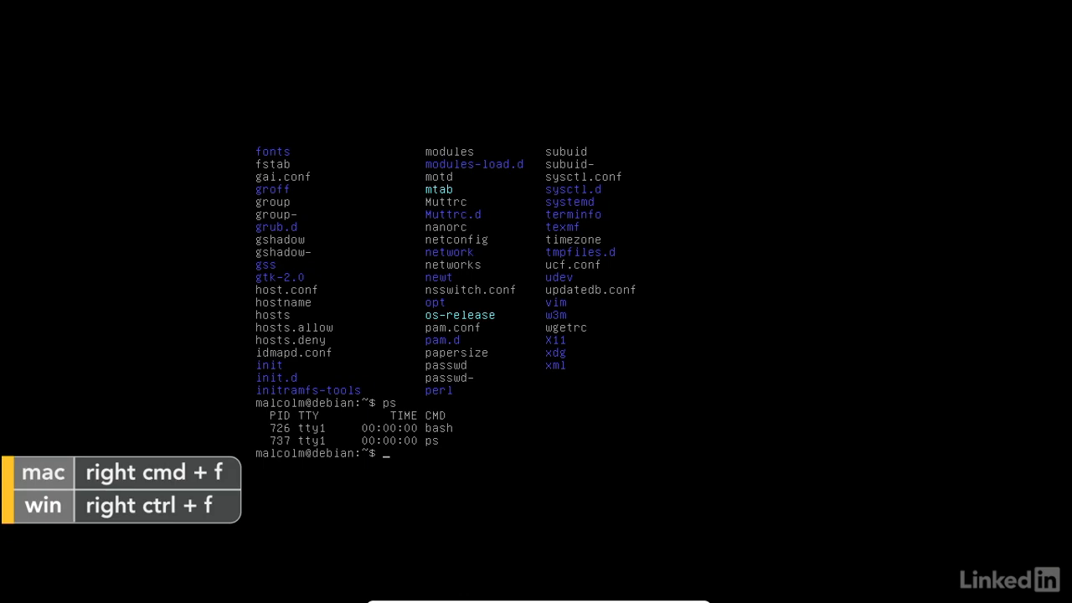
pyautogui.hotkey('ctrl', 'f')
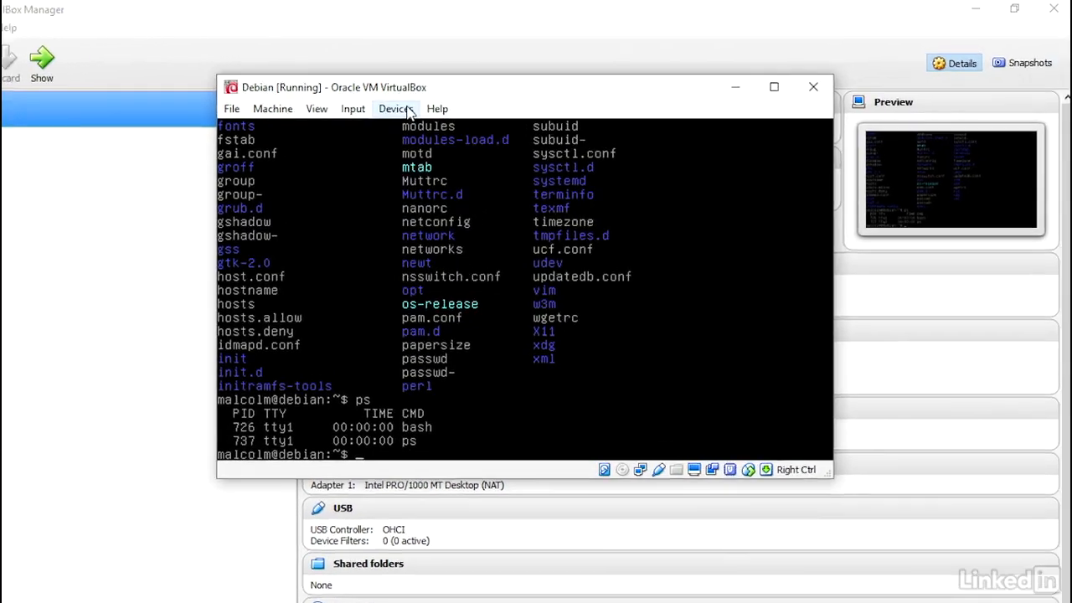
pyautogui.click(452, 103)
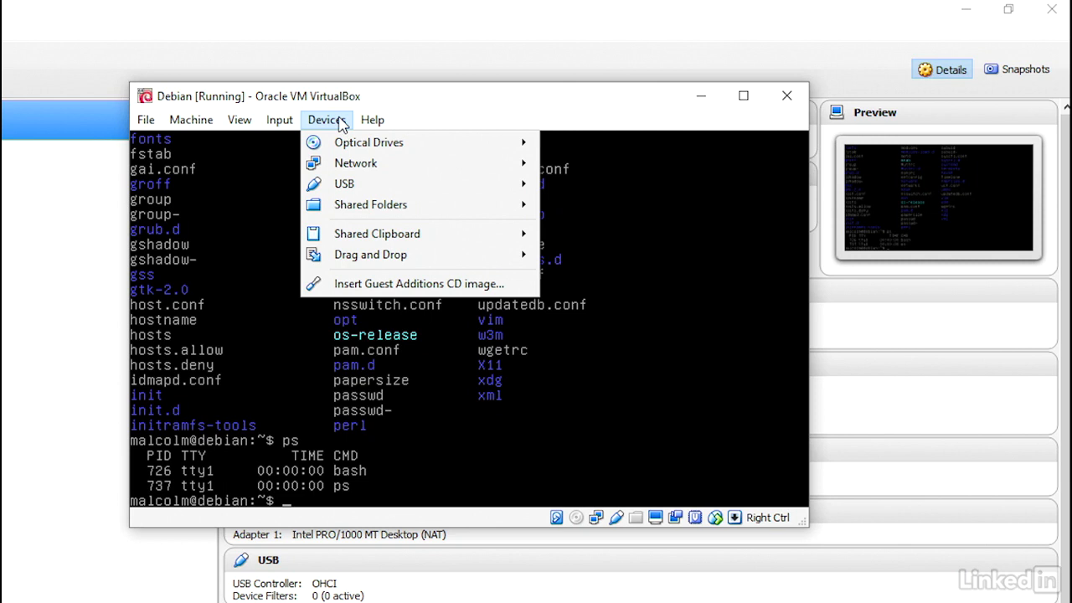
pyautogui.click(341, 123)
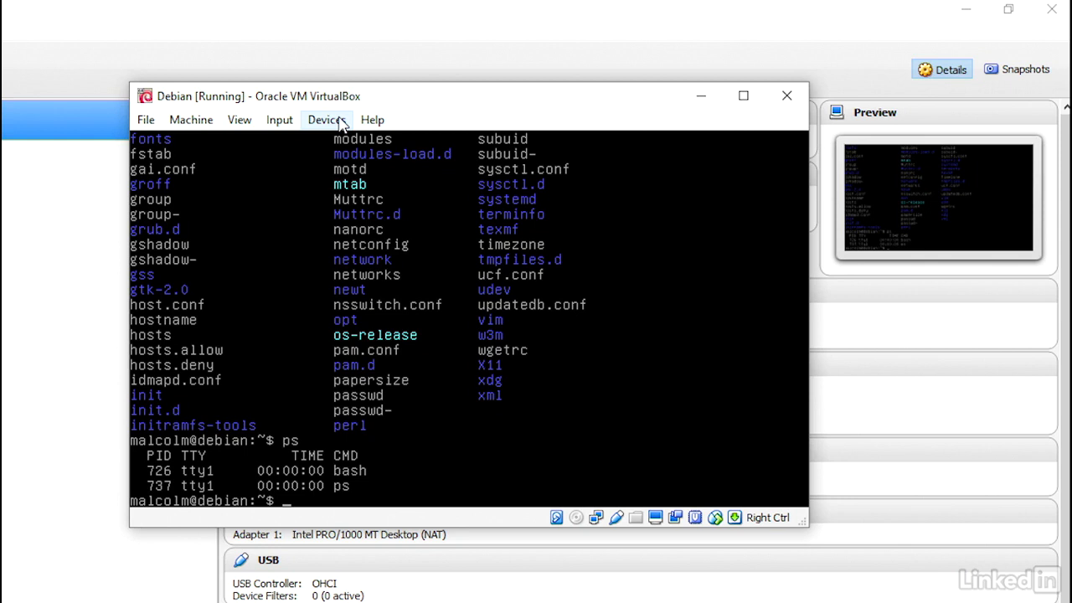
# Log out of the Debian console and close the virtual machine by sending the shutdown signal
pyautogui.write('exit')
pyautogui.press('Return')
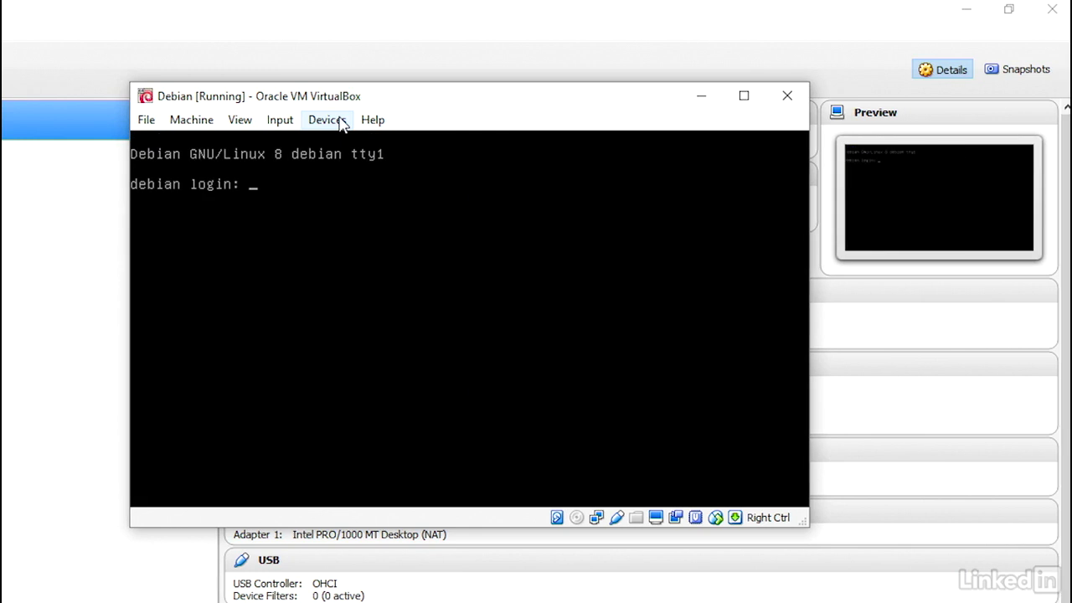
pyautogui.click(783, 102)
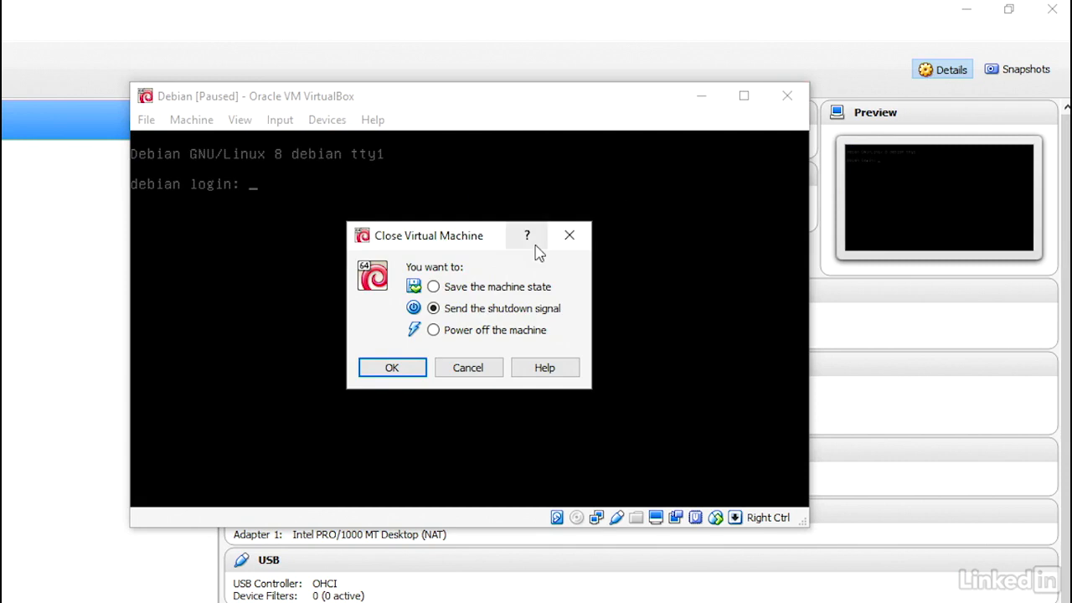
pyautogui.click(389, 369)
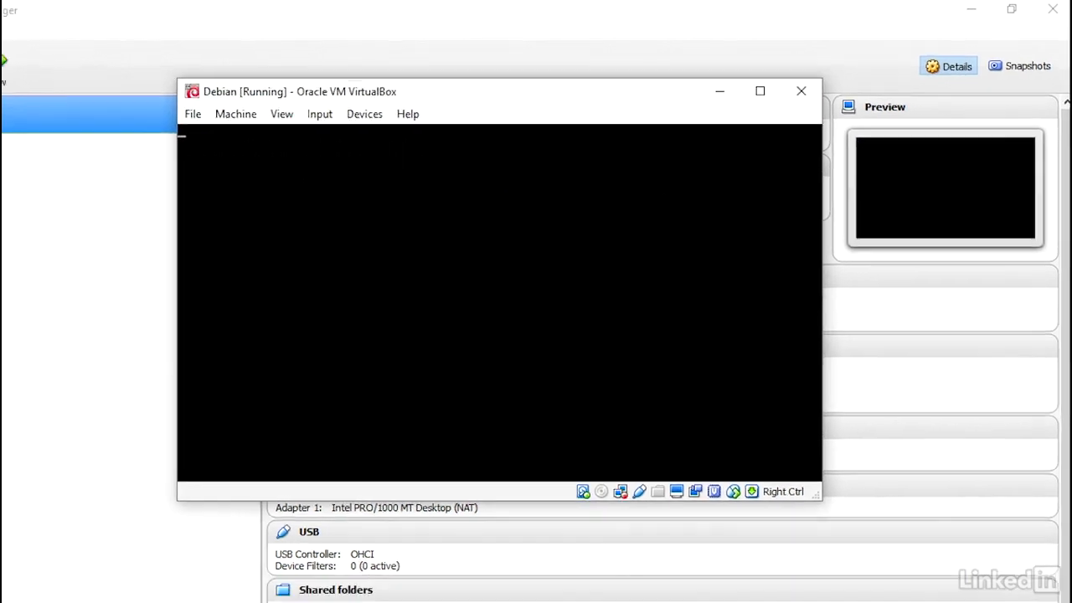